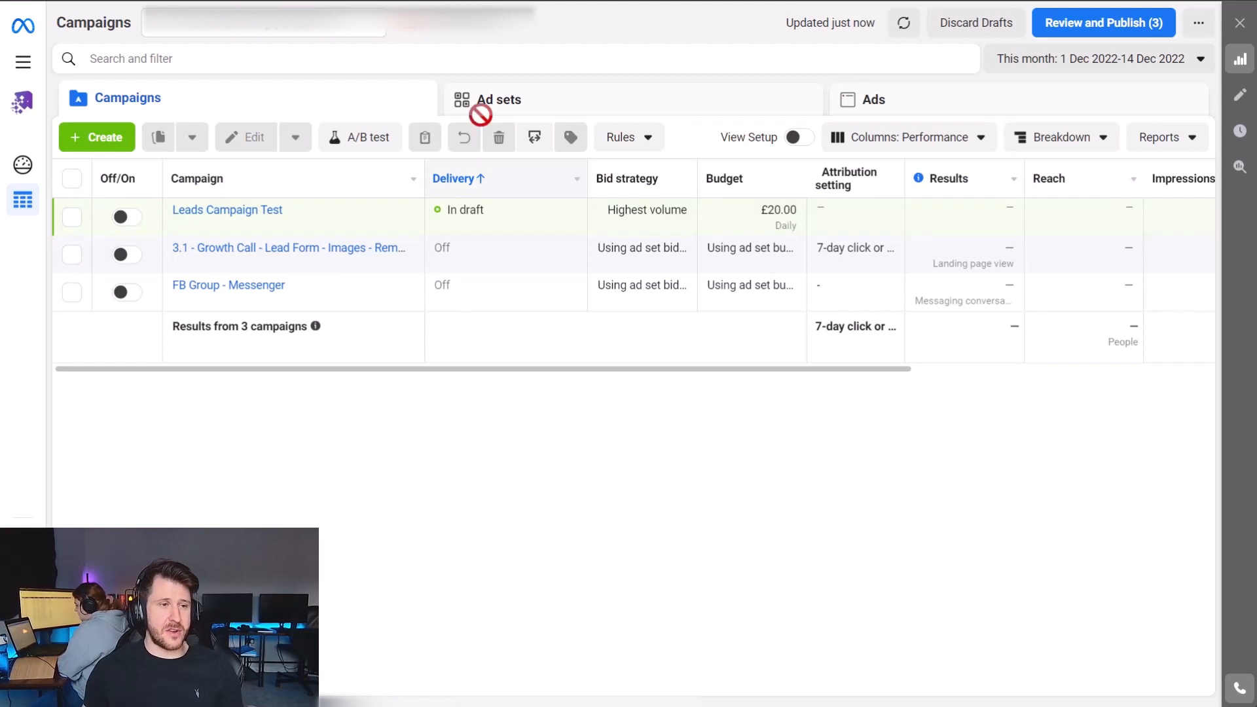
# Look through the available business tools and the account overview, and return to the campaigns table.
pyautogui.click(23, 62)
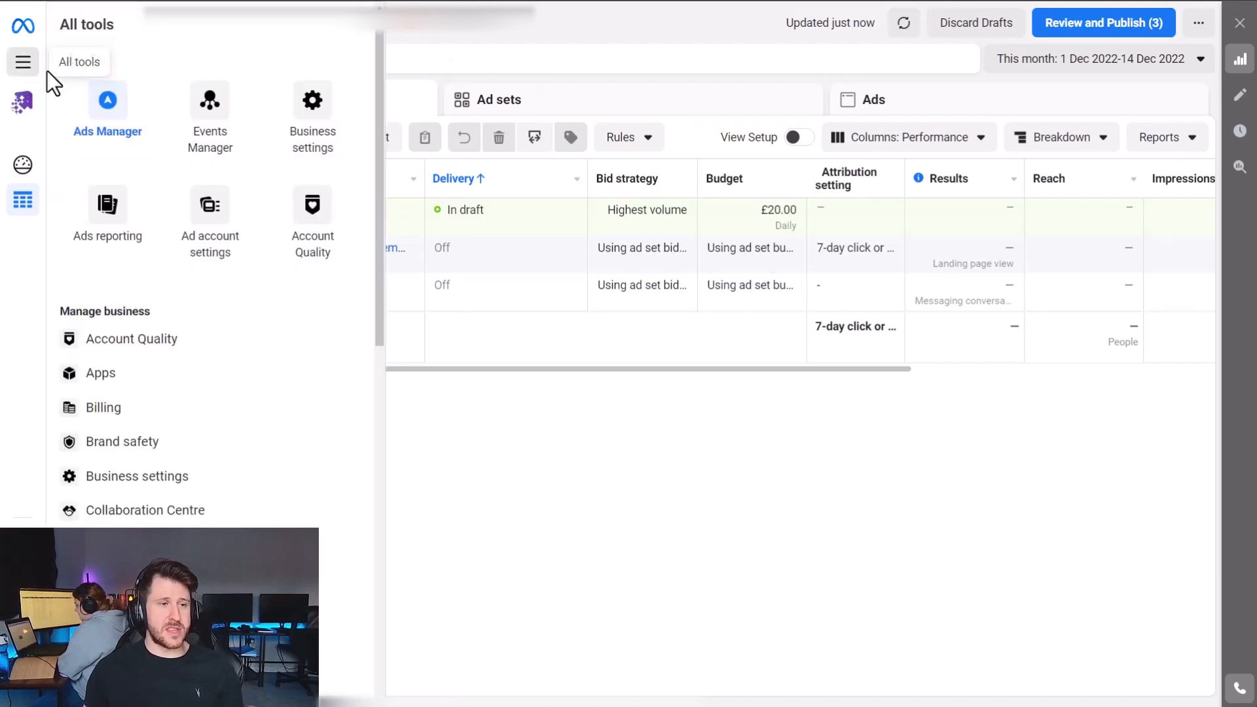
pyautogui.click(111, 113)
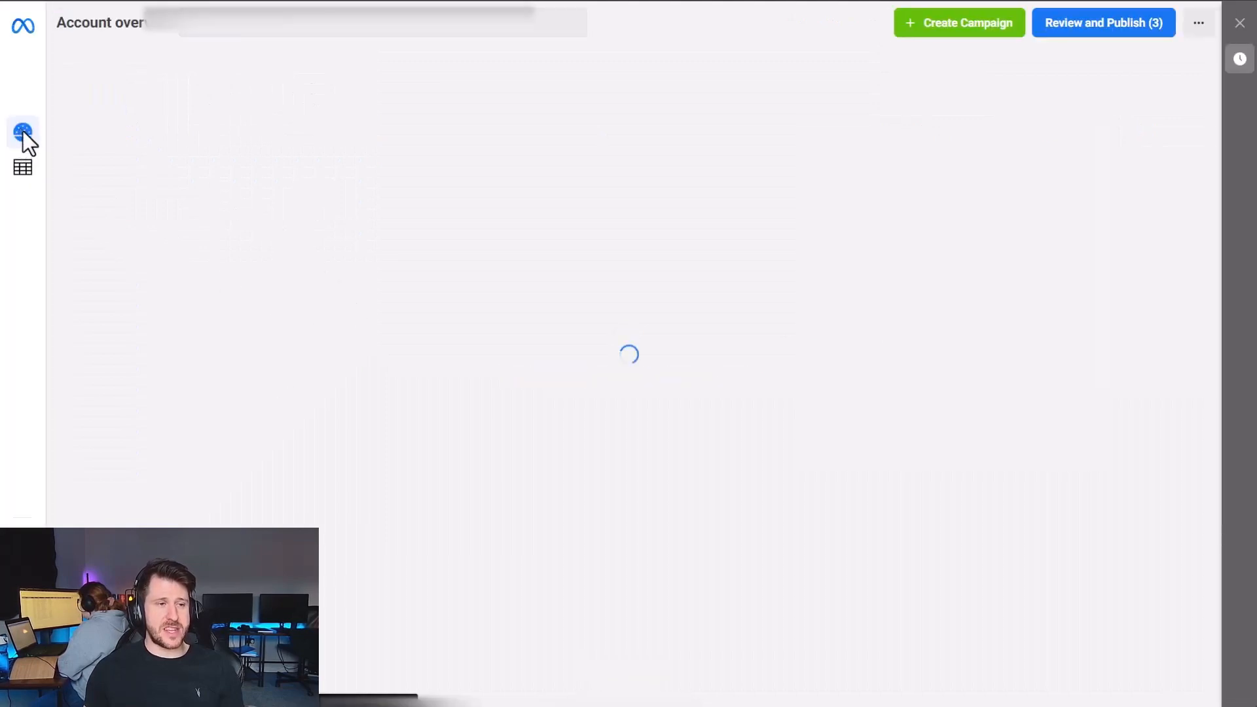
pyautogui.click(24, 203)
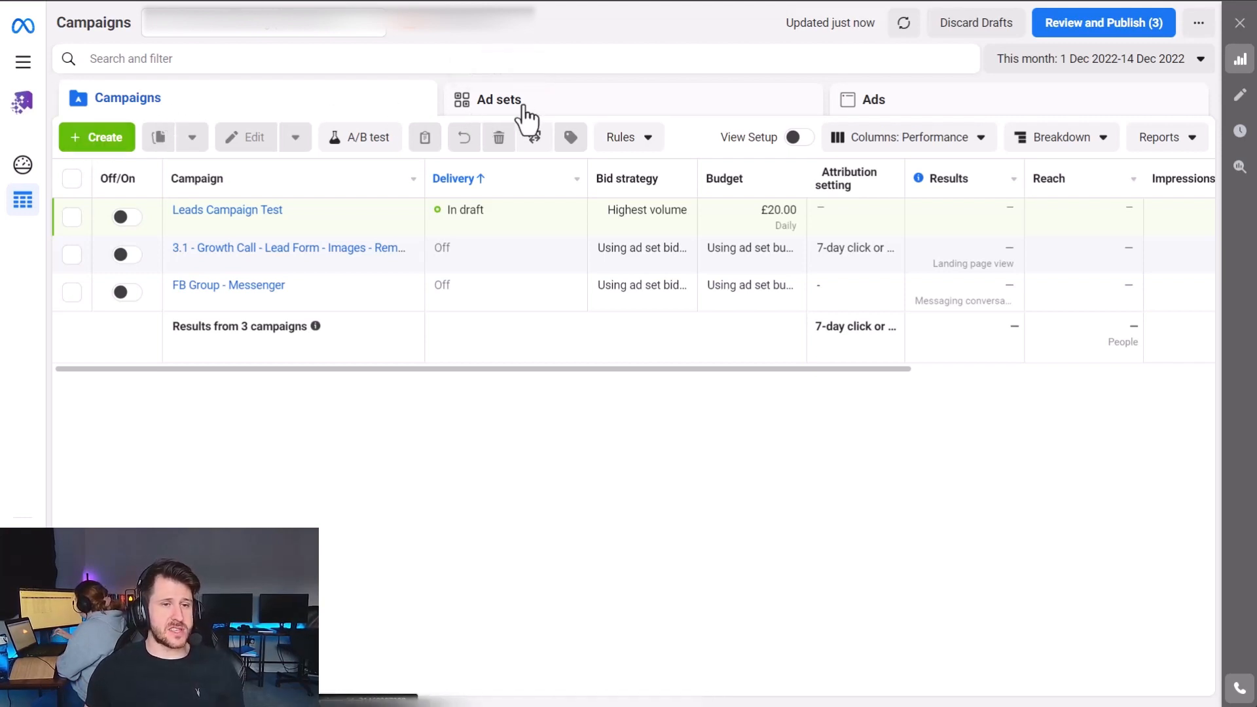
# Create a new campaign with the Leads objective, using the Manual leads campaign setup.
pyautogui.click(102, 139)
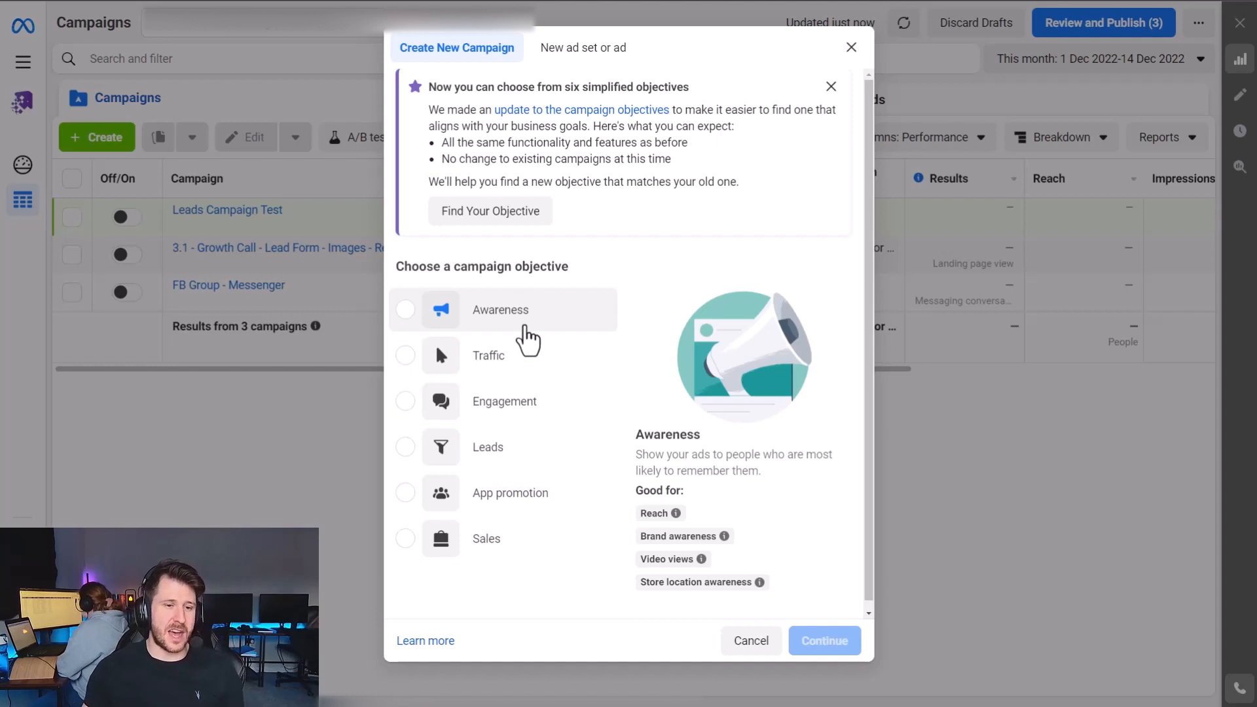
pyautogui.click(477, 458)
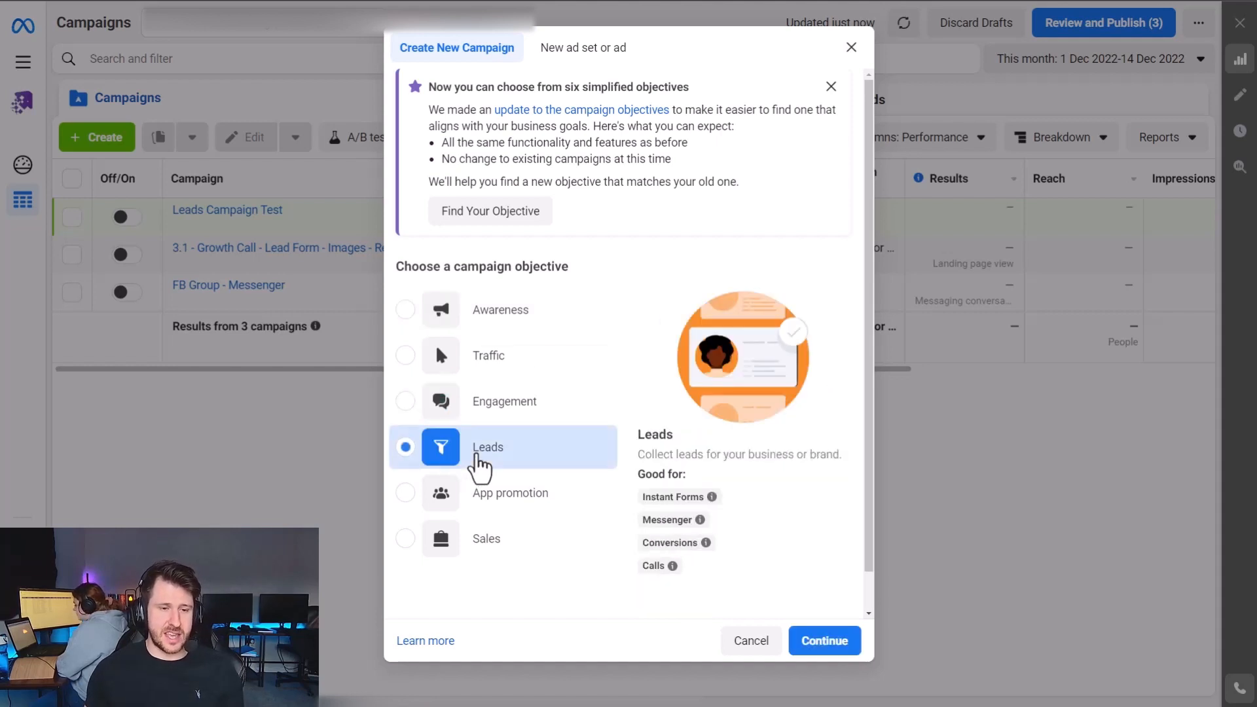
pyautogui.click(817, 643)
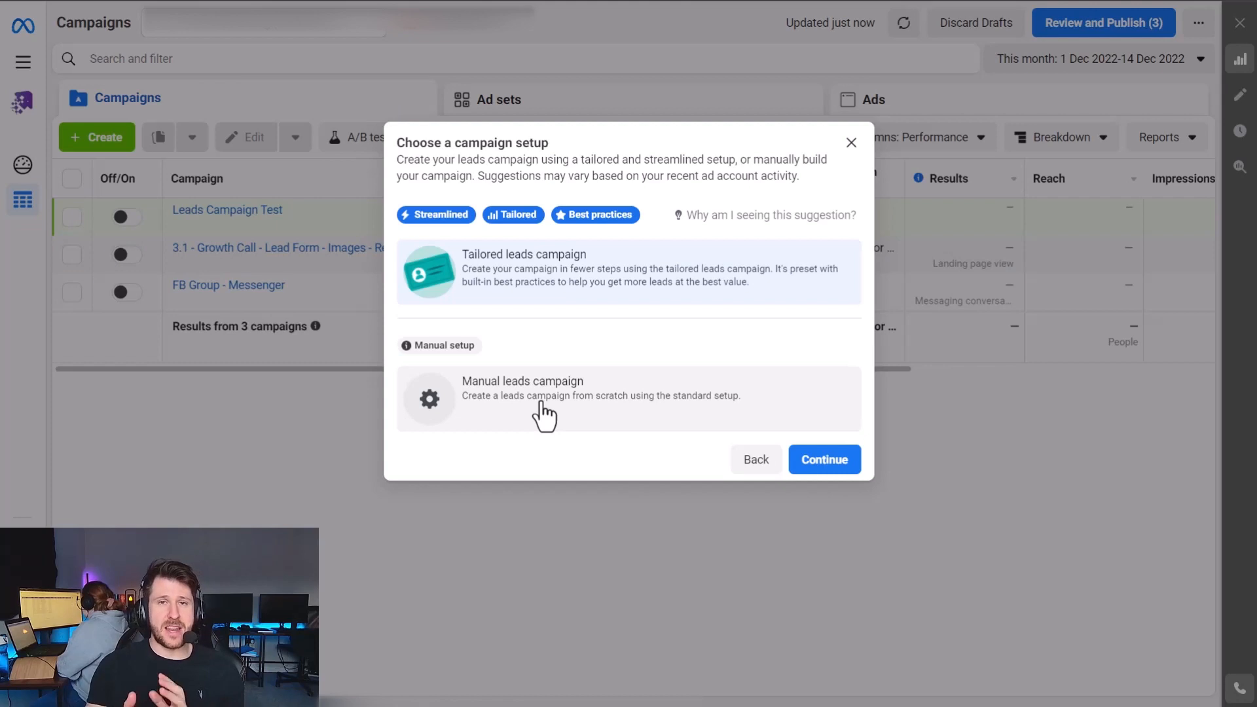
pyautogui.click(542, 404)
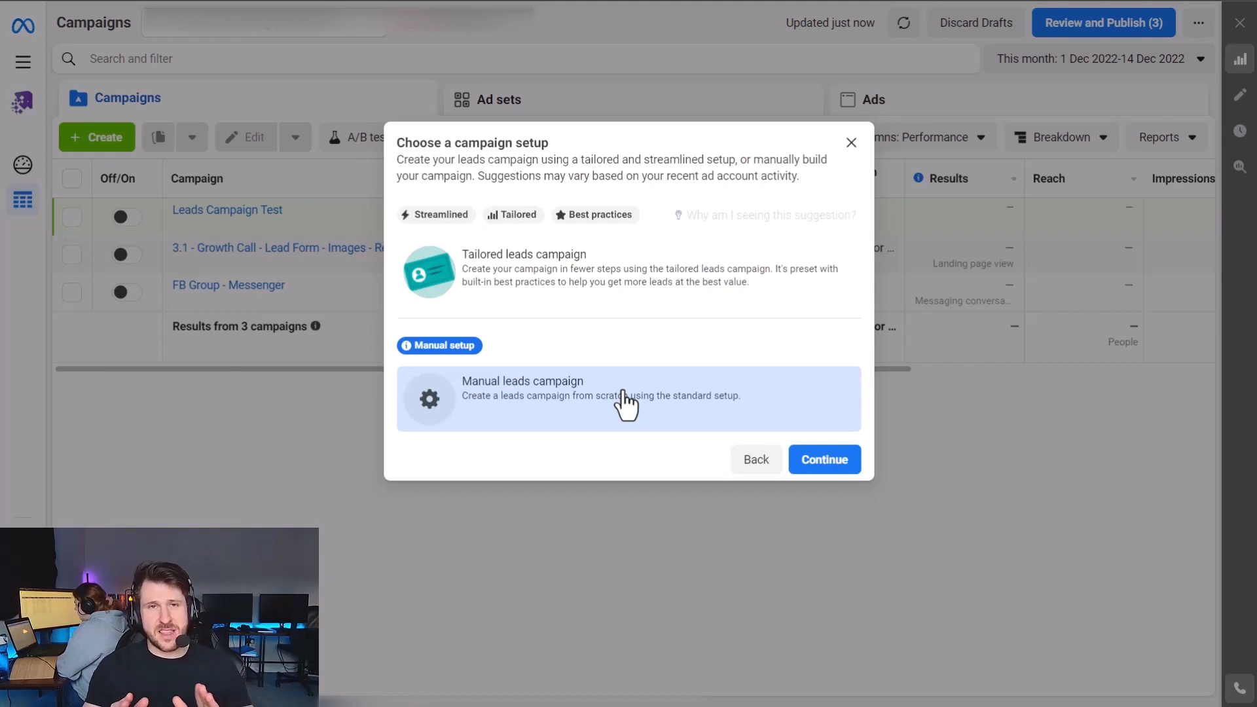
pyautogui.click(836, 466)
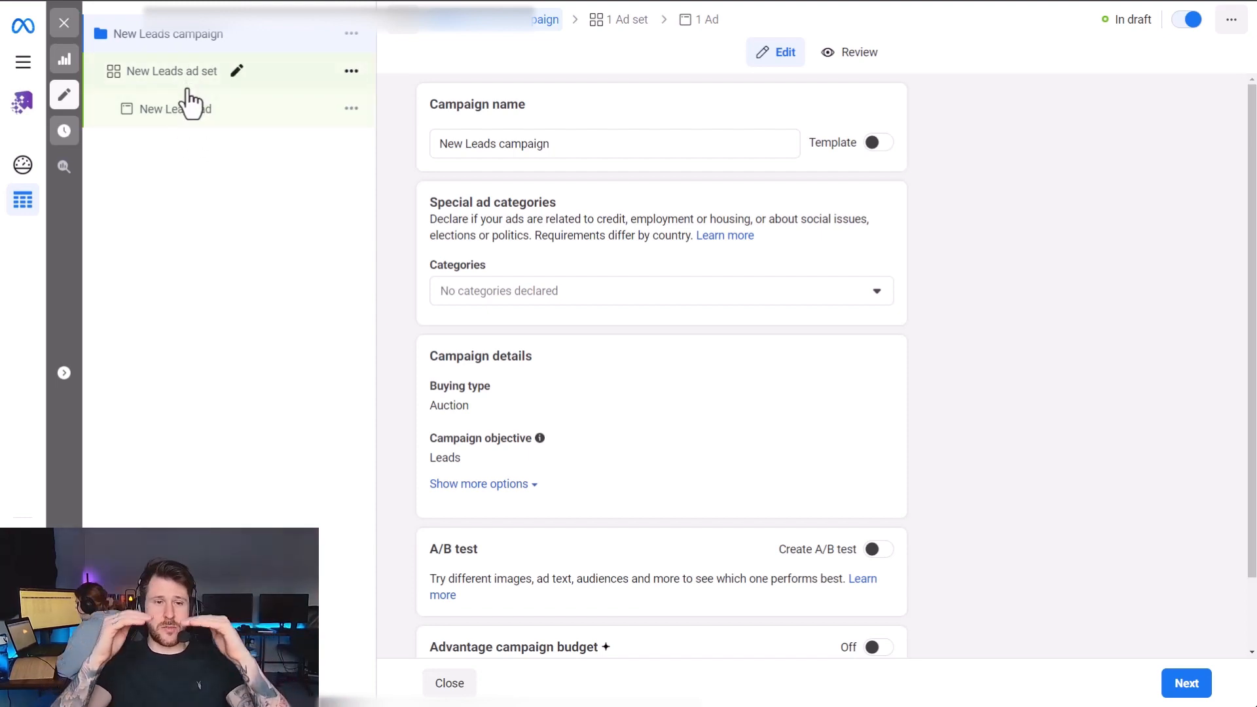
# Name the new campaign "HR Managers Cold - Demo".
pyautogui.doubleClick(588, 143)
pyautogui.click(590, 141)
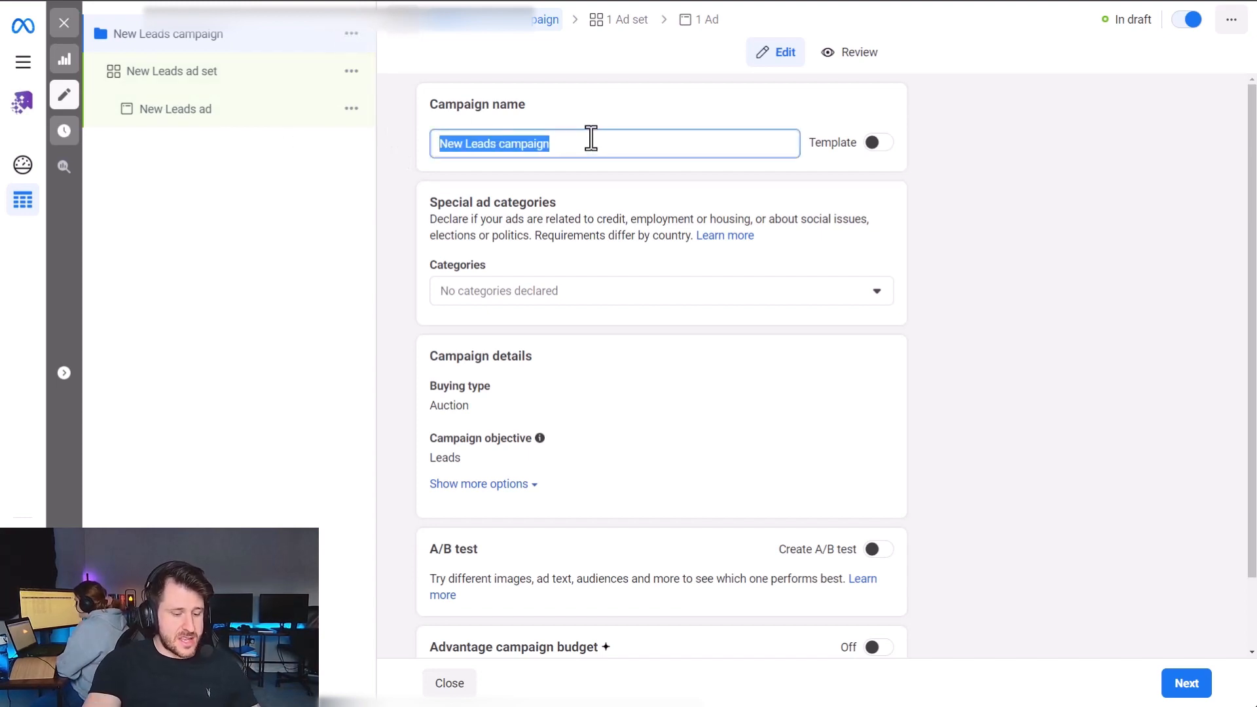
pyautogui.write('HR')
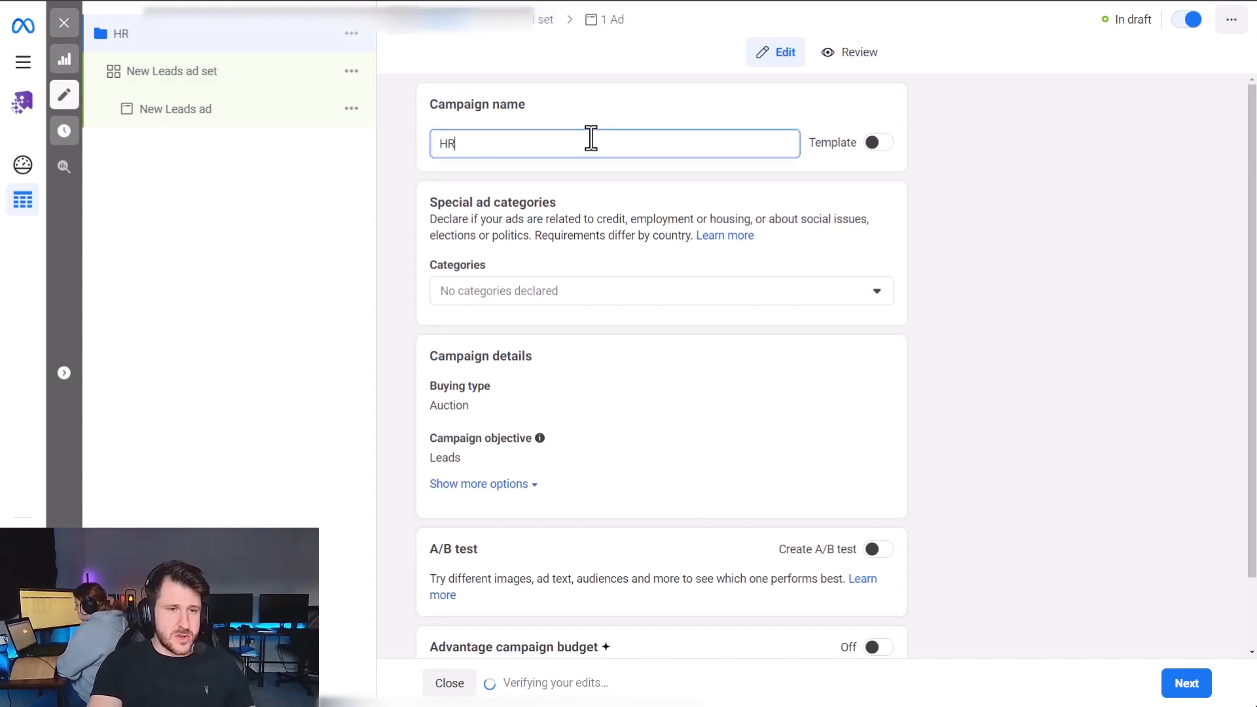
pyautogui.write(' M')
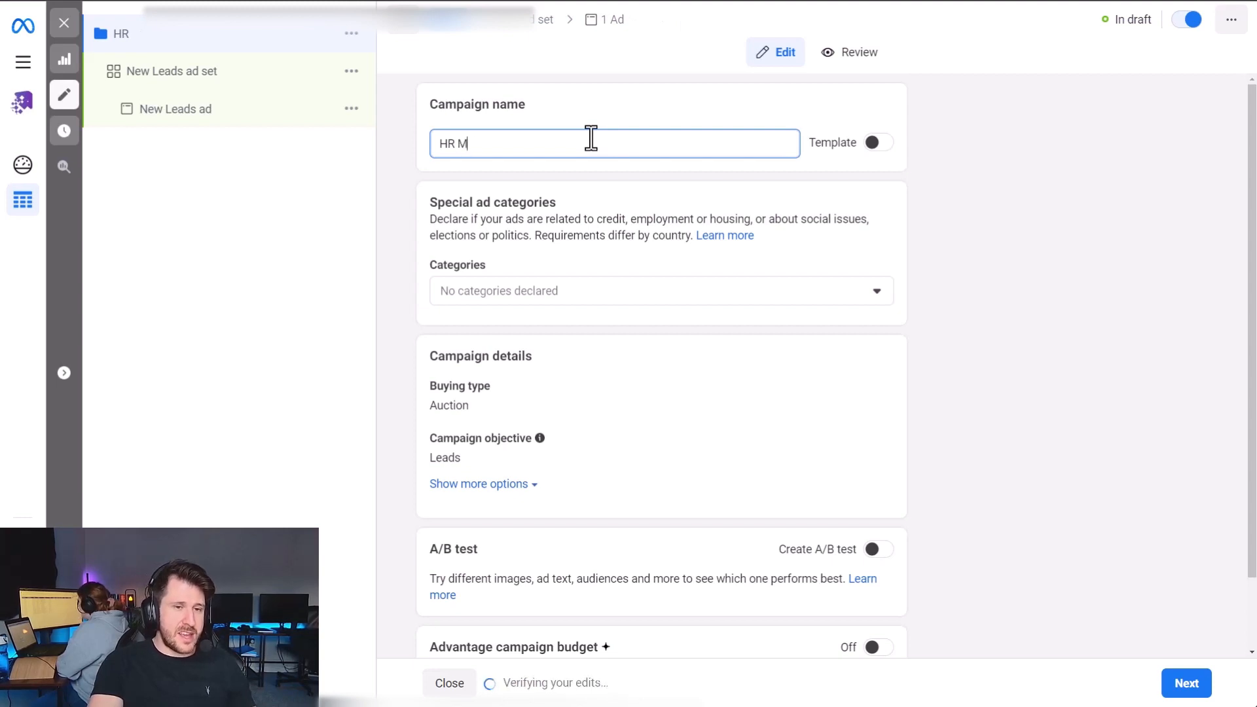
pyautogui.write('anagers Cold -=')
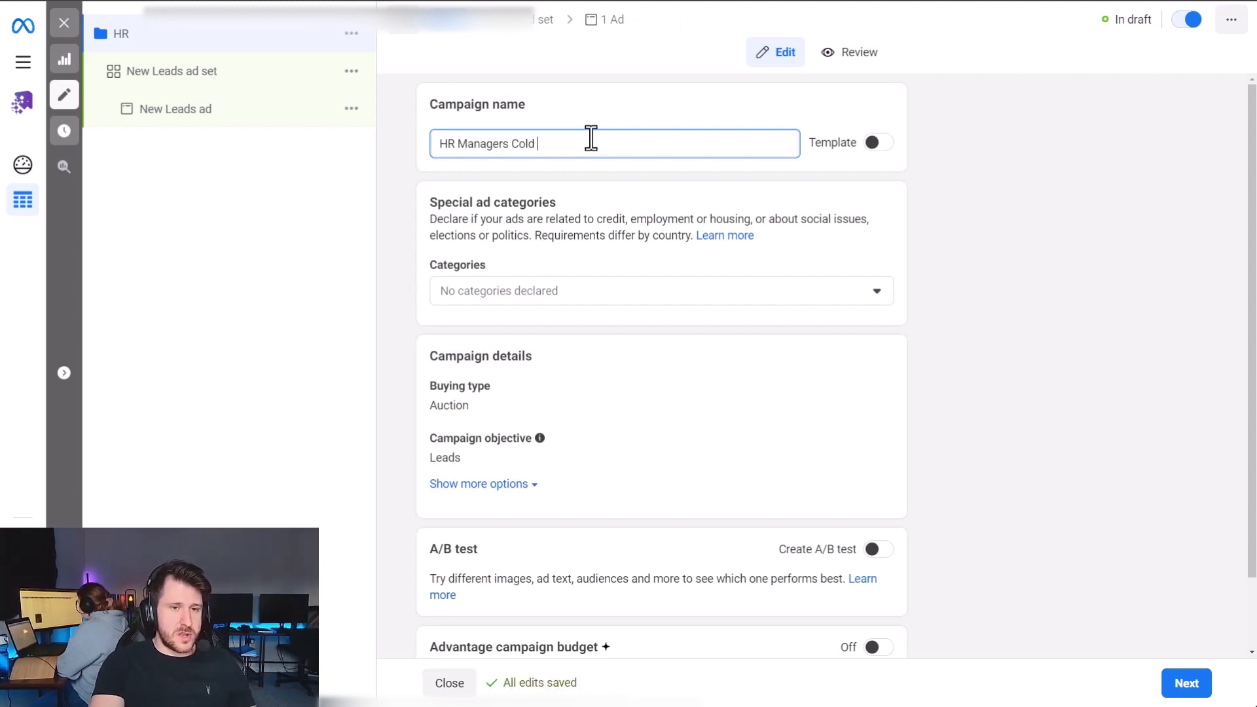
pyautogui.write('Demo')
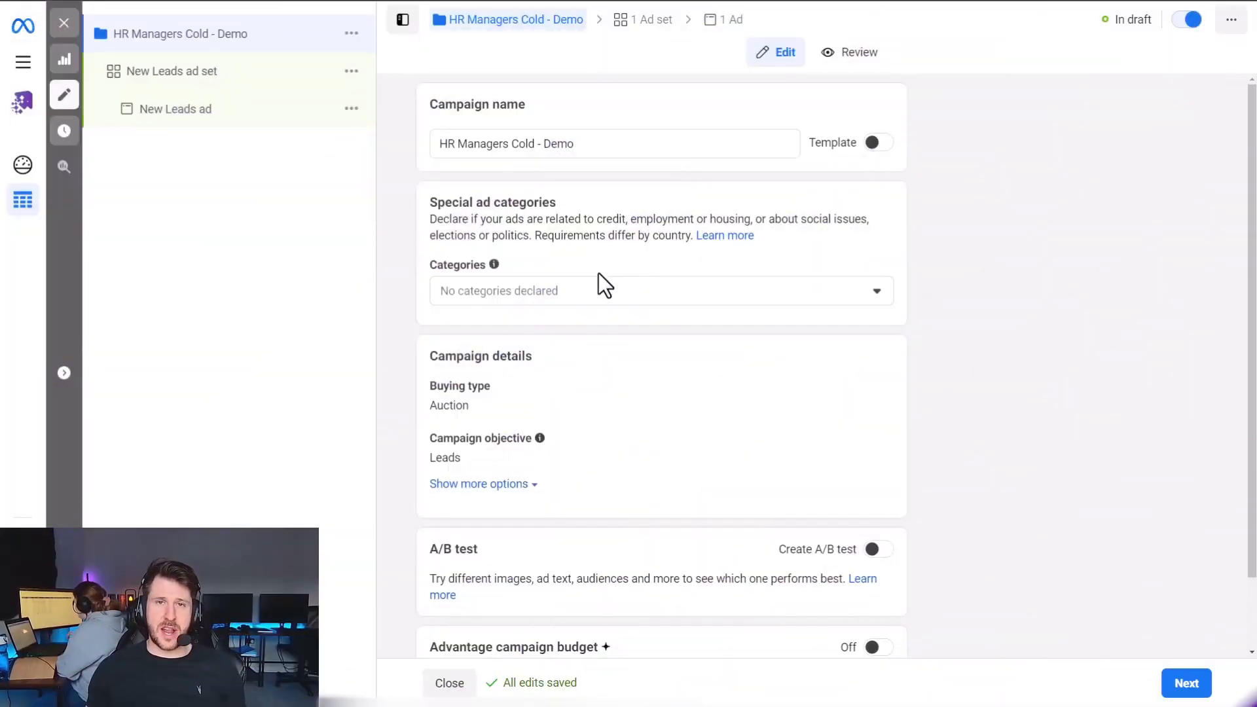
# Review the special ad category options for the campaign without declaring any.
pyautogui.click(615, 298)
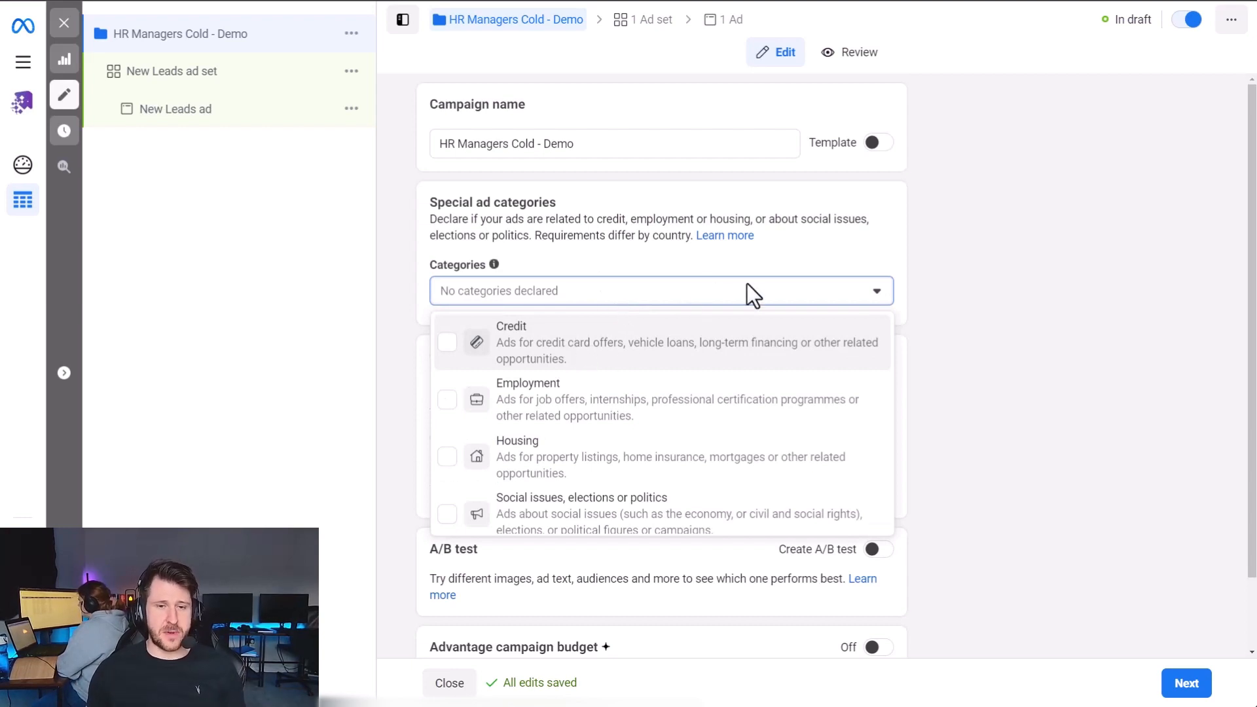
pyautogui.scroll(-1, 574, 497)
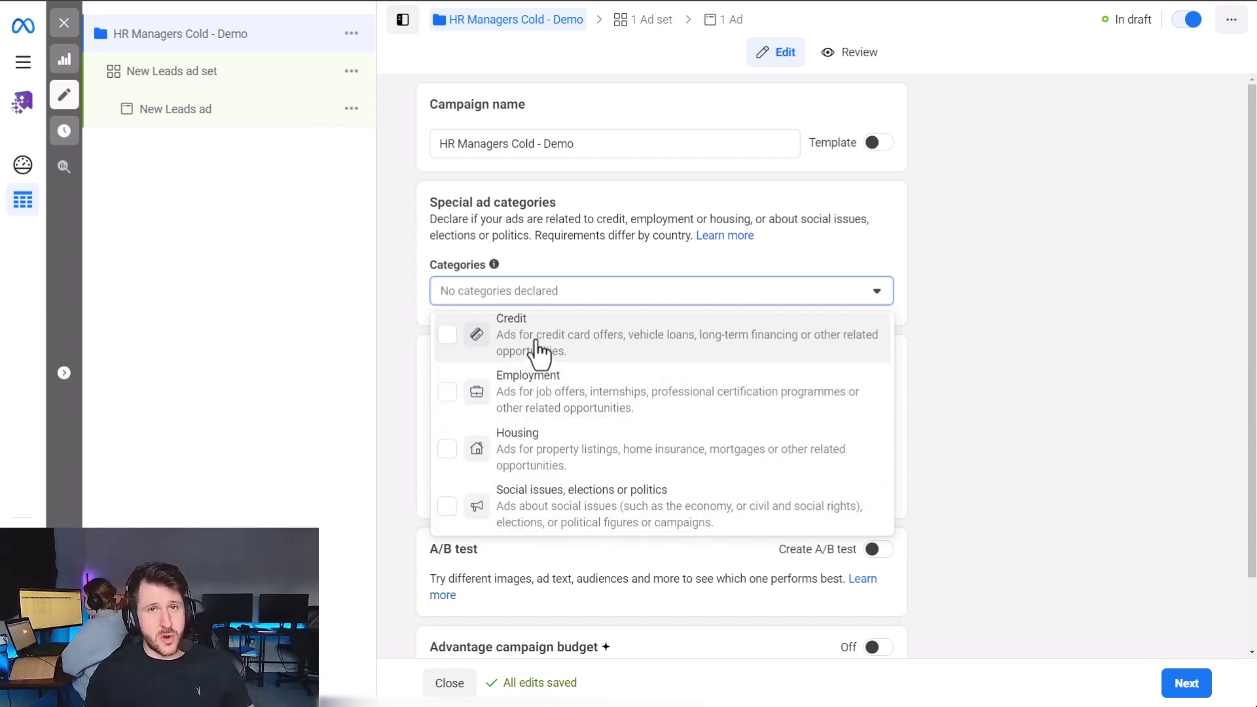
pyautogui.click(734, 292)
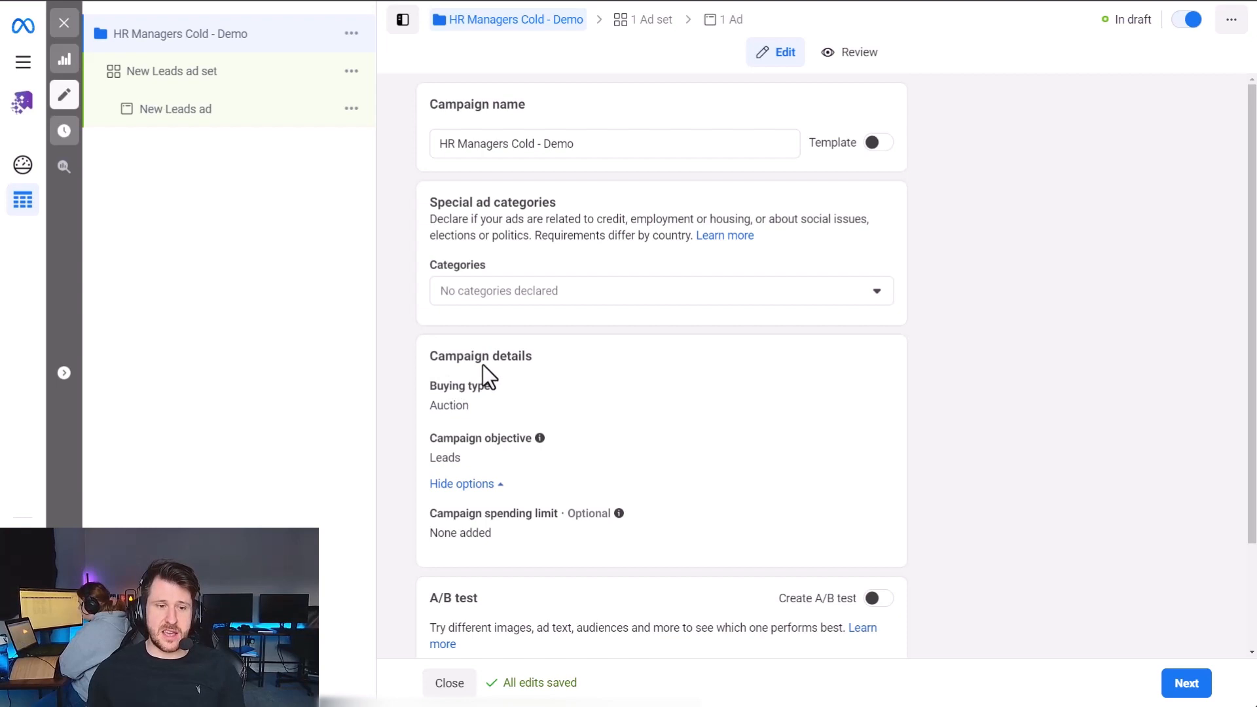
# Turn on Advantage campaign budget for the campaign and check its budget and bid strategy settings.
pyautogui.scroll(-2, 484, 367)
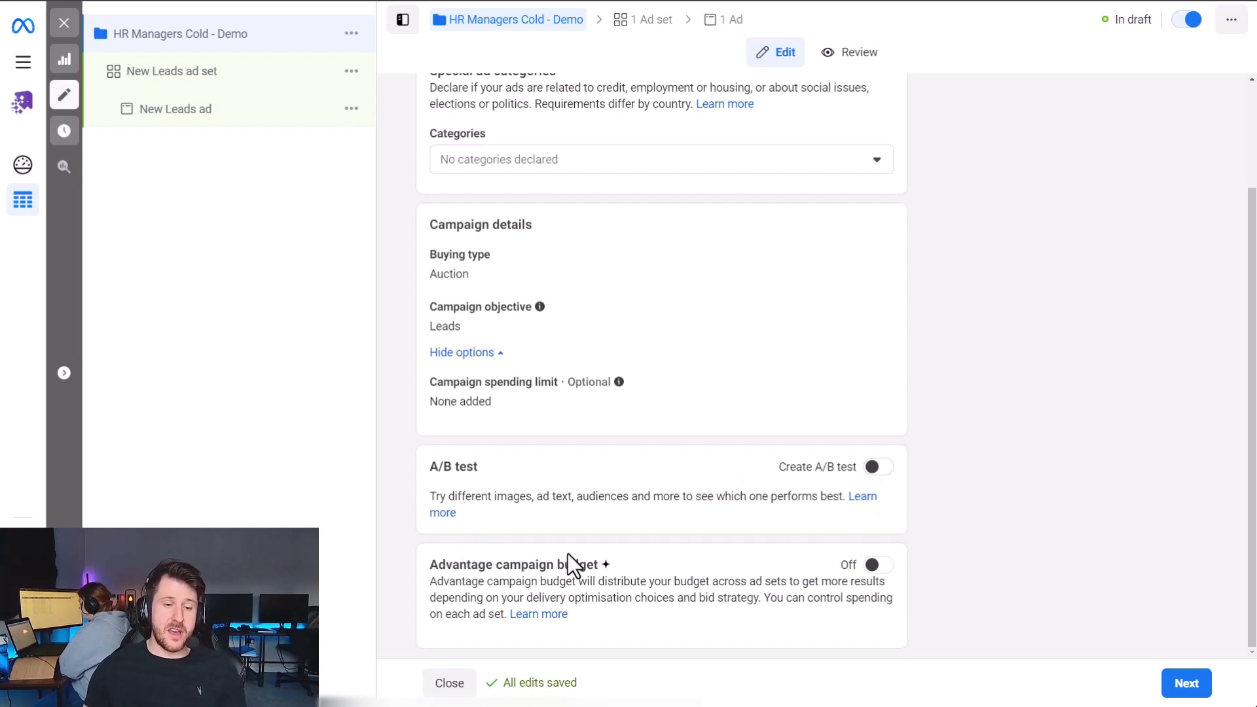
pyautogui.click(884, 569)
pyautogui.scroll(-3, 973, 520)
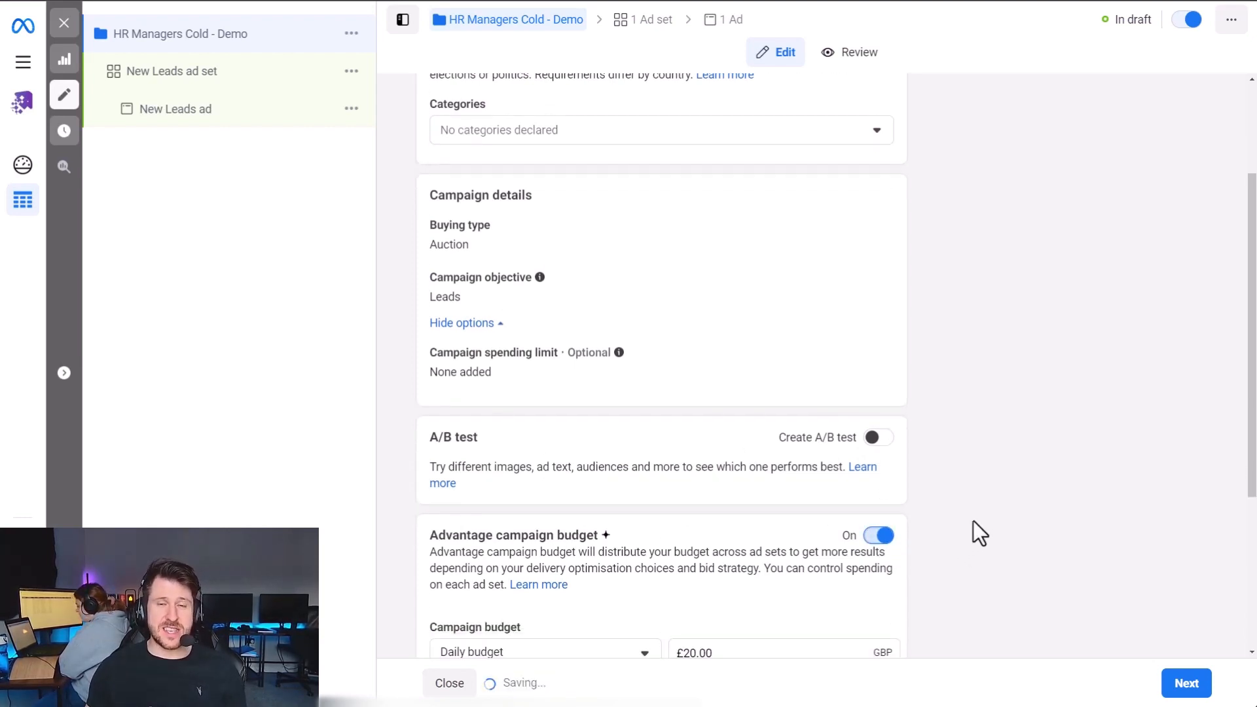
pyautogui.scroll(-2, 973, 521)
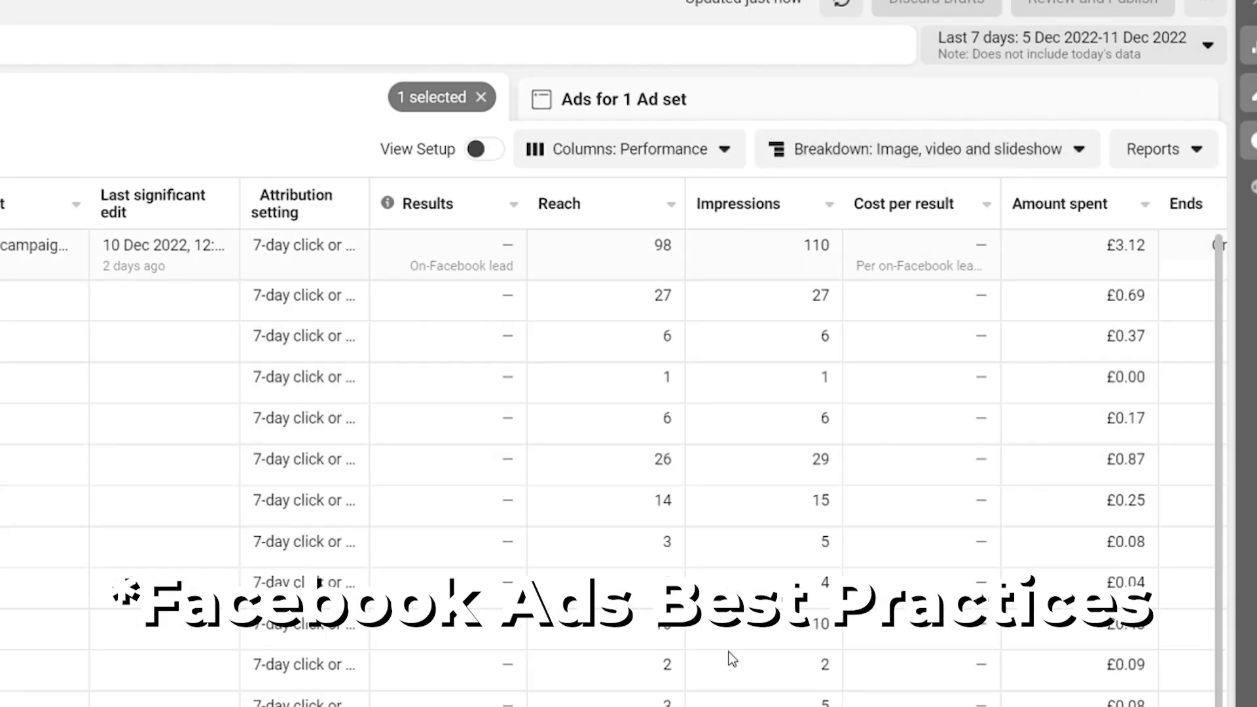
pyautogui.scroll(-5, 732, 658)
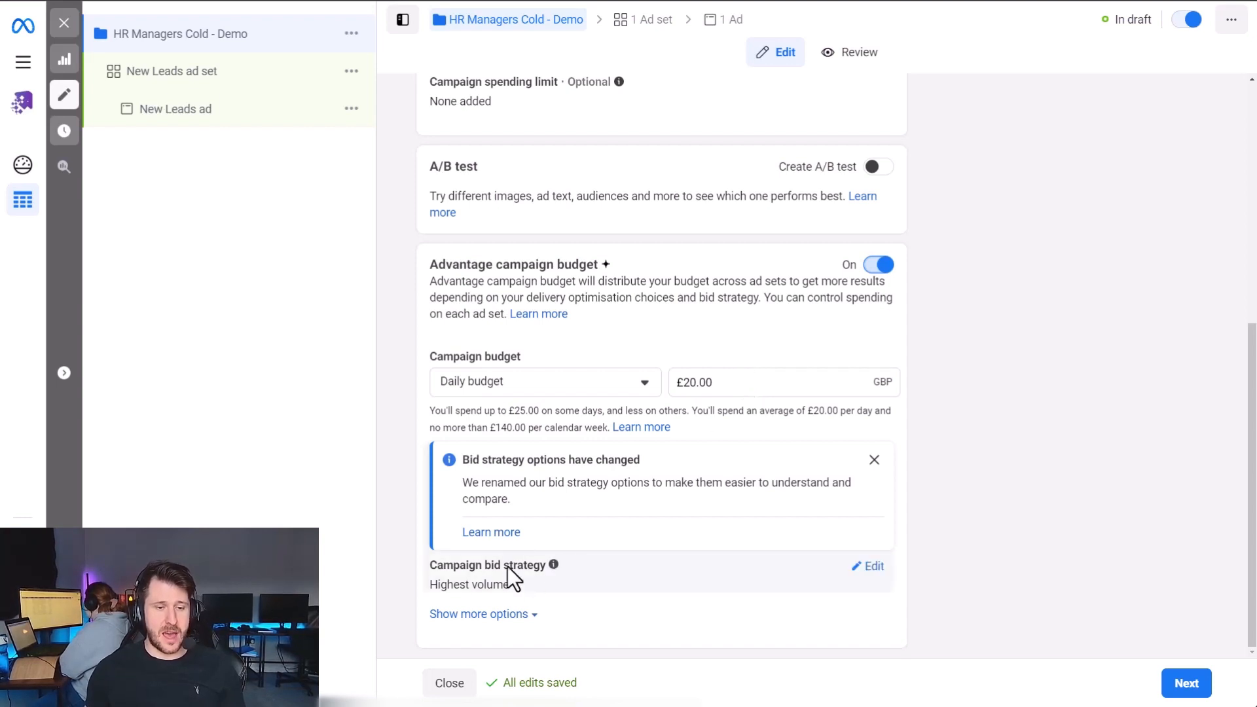
pyautogui.moveTo(429, 583); pyautogui.dragTo(527, 588)
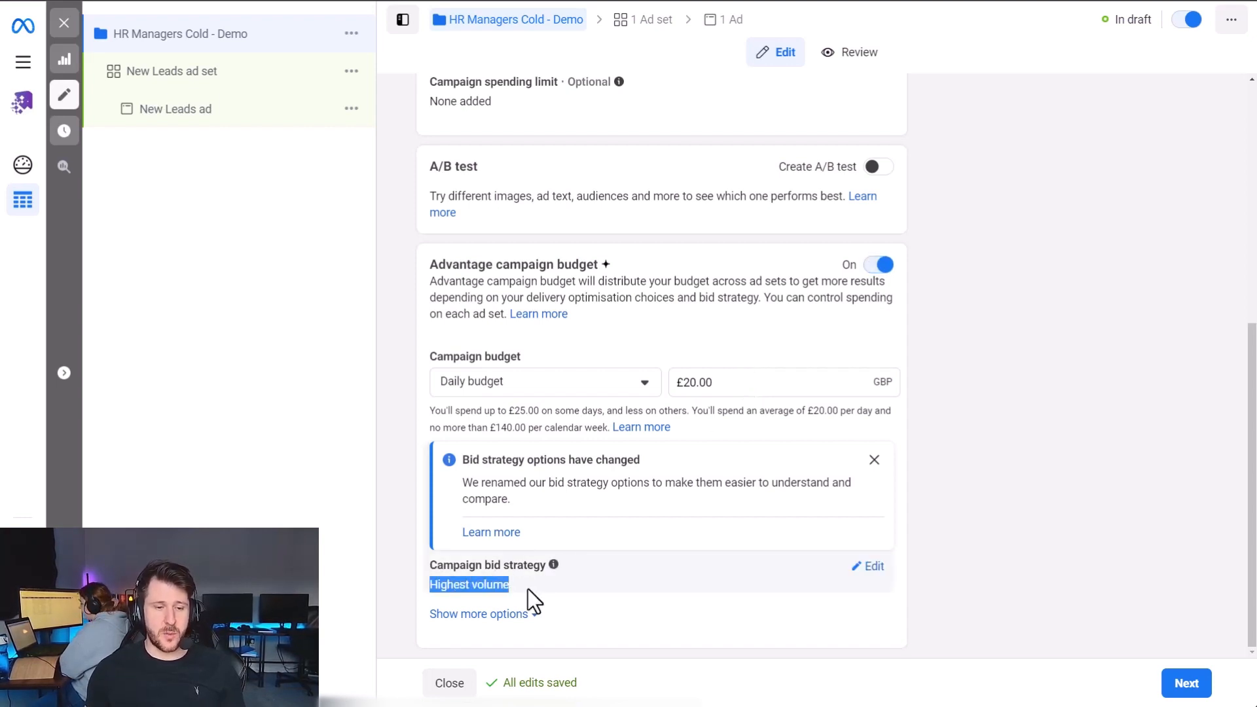
pyautogui.click(403, 570)
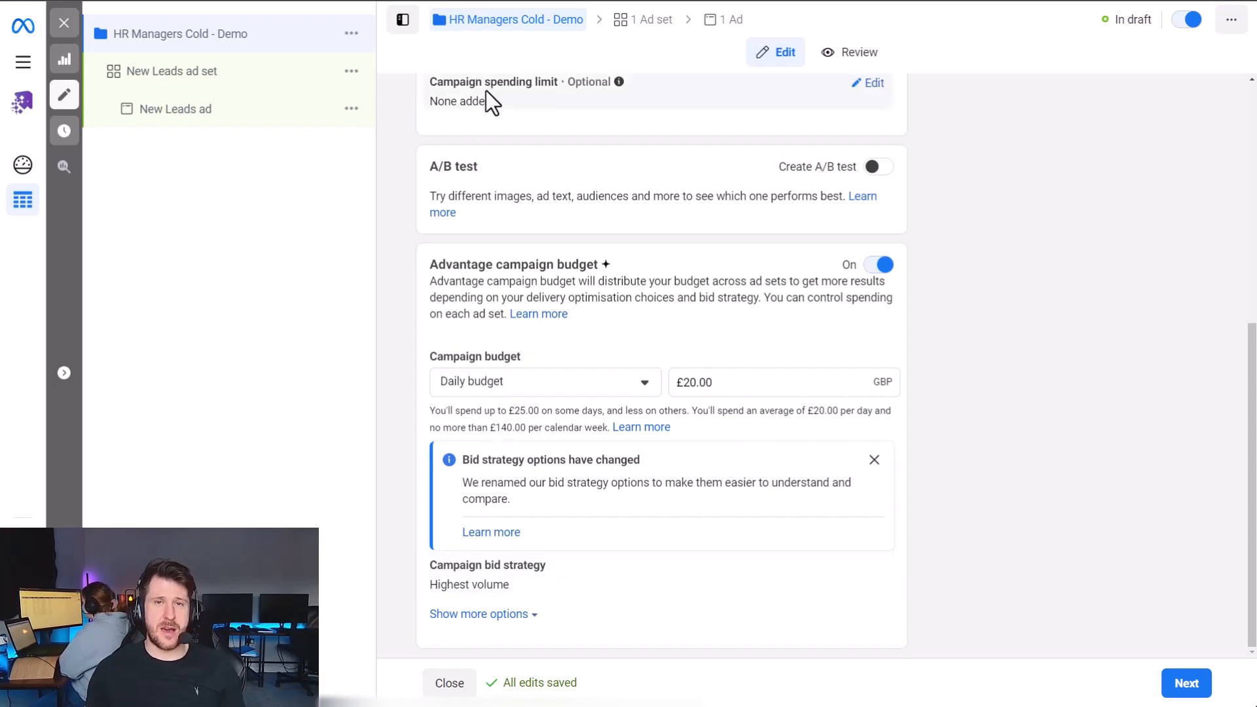
# Open the new leads ad set, dismiss the Instant Forms and Messenger recommendation, and rename the ad set "HR Interest".
pyautogui.click(191, 74)
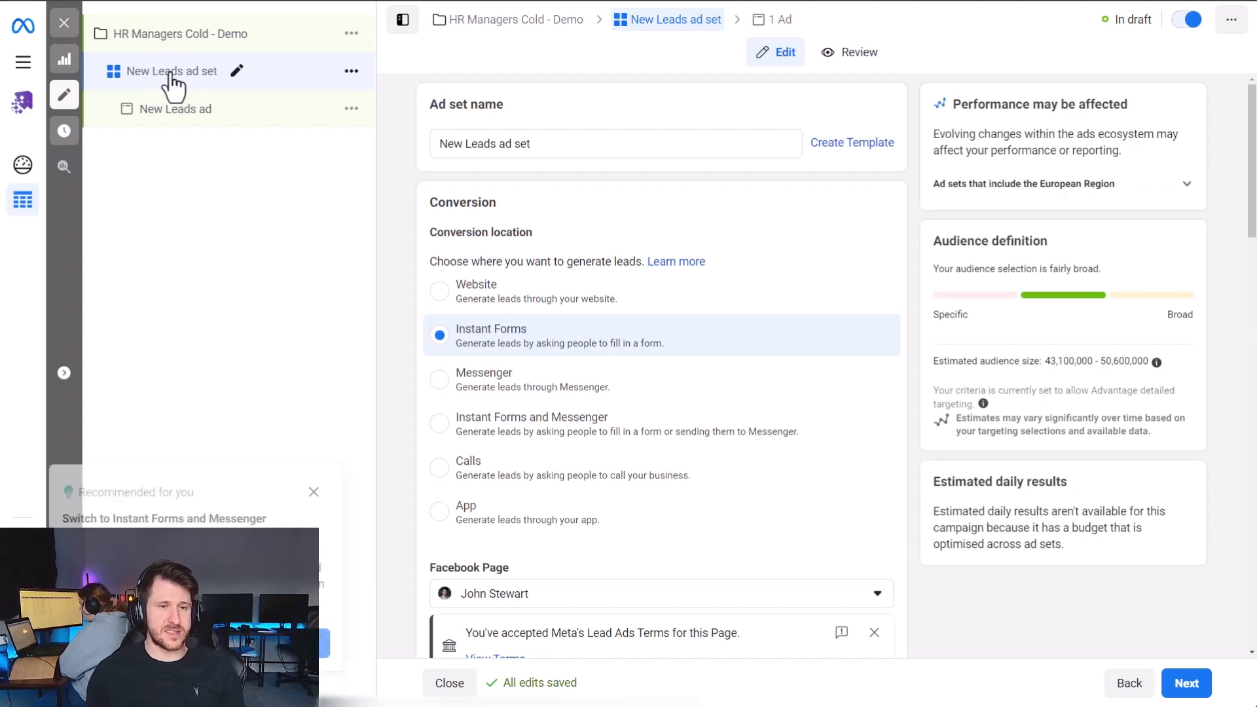
pyautogui.tripleClick(557, 143)
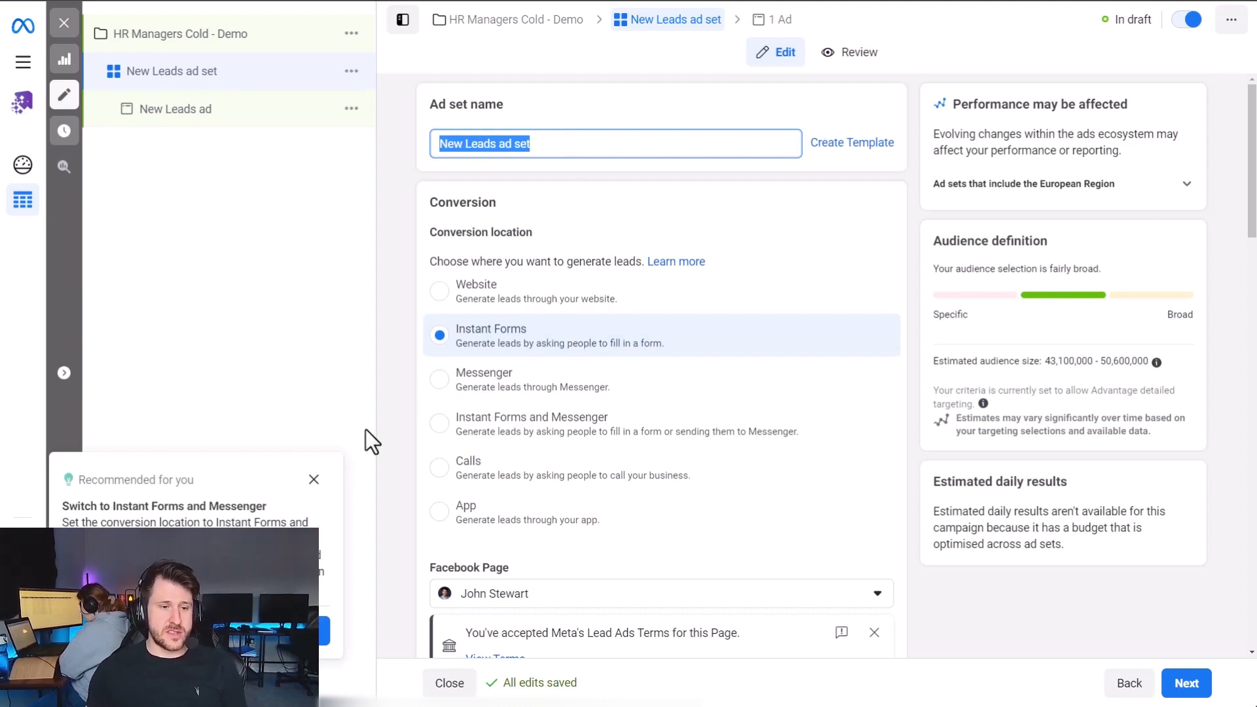
pyautogui.click(313, 479)
pyautogui.scroll(-8, 685, 347)
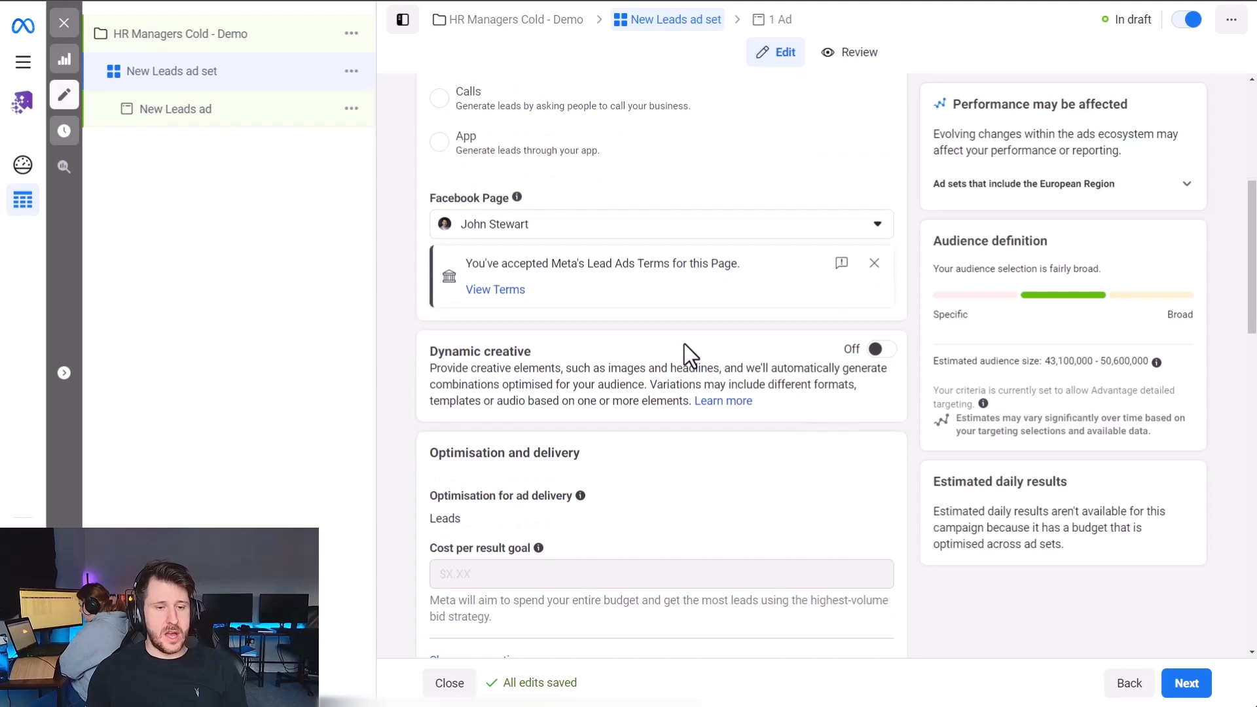
pyautogui.scroll(-10, 608, 420)
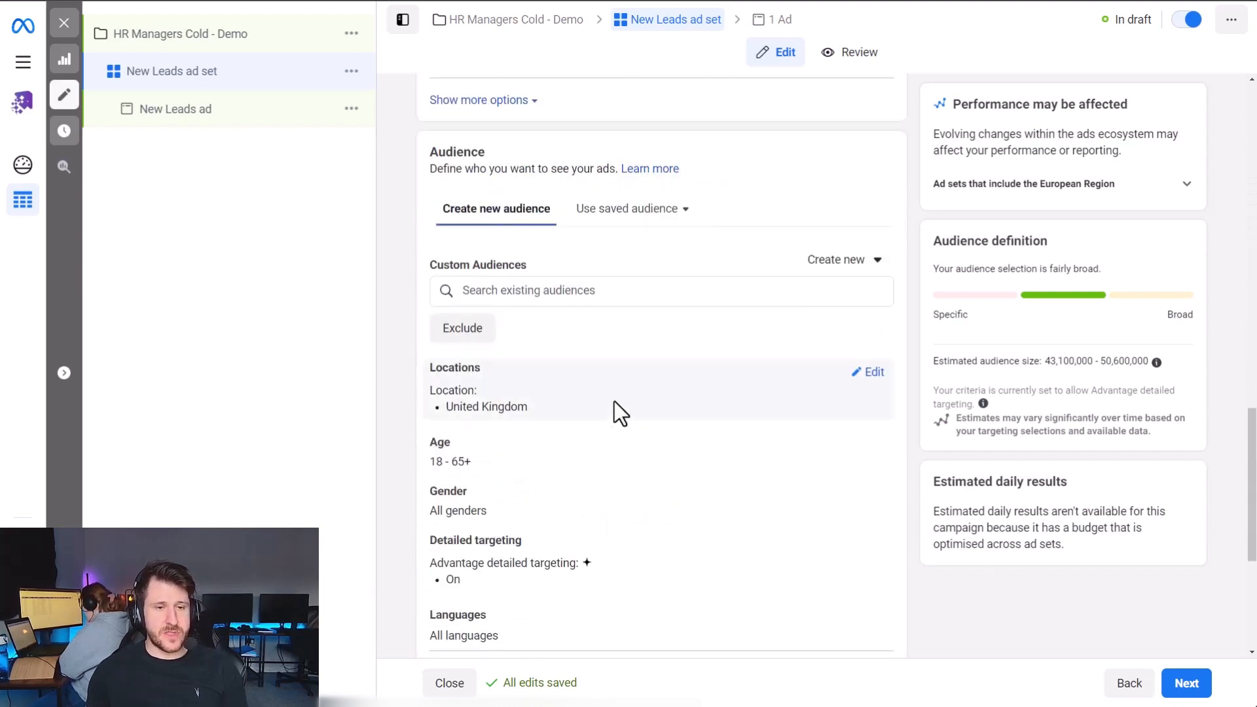
pyautogui.scroll(11, 615, 402)
pyautogui.scroll(8, 617, 400)
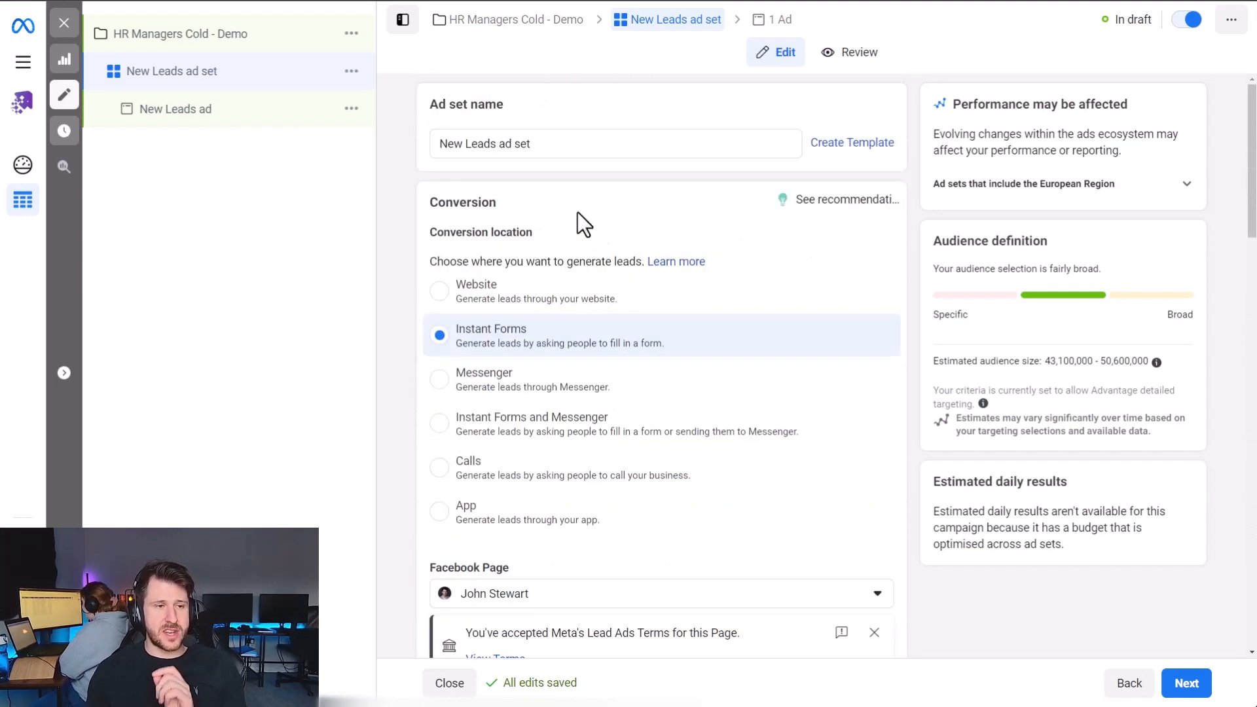
pyautogui.tripleClick(567, 140)
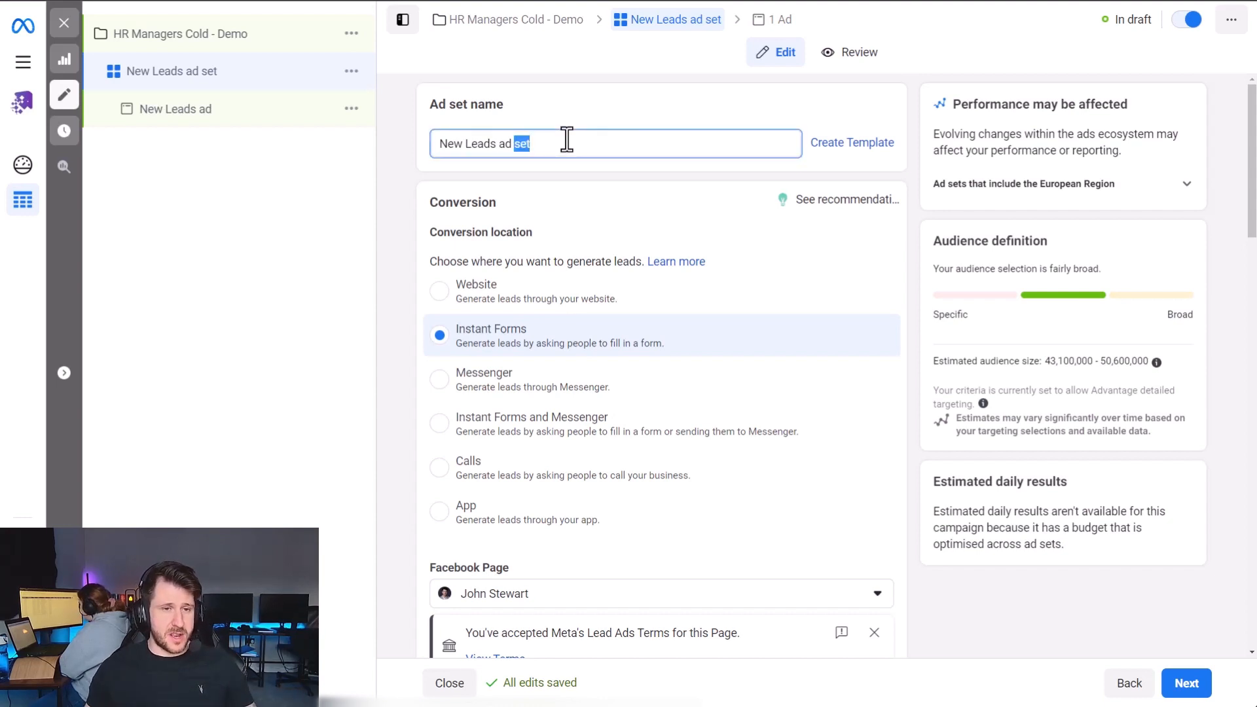
pyautogui.write('HR Interest')
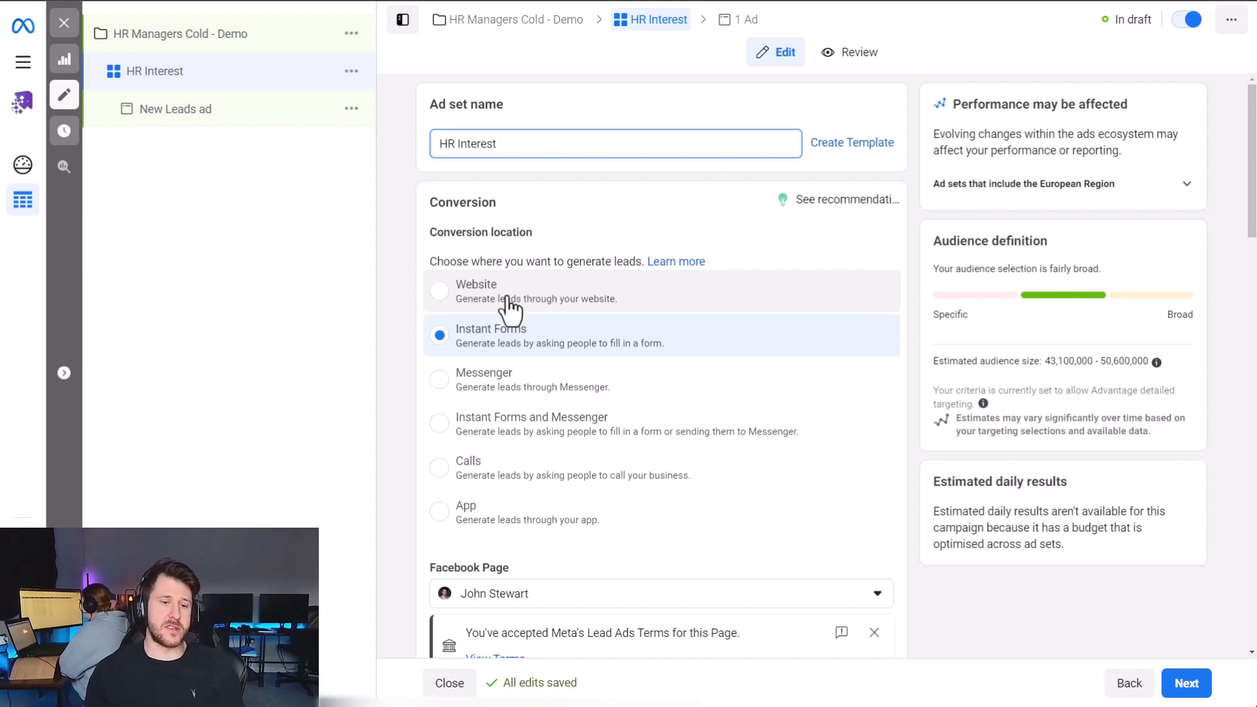
# Dismiss the Lead Ads Terms notice under the Facebook Page and turn on dynamic creative for the HR Interest ad set.
pyautogui.scroll(-5, 531, 354)
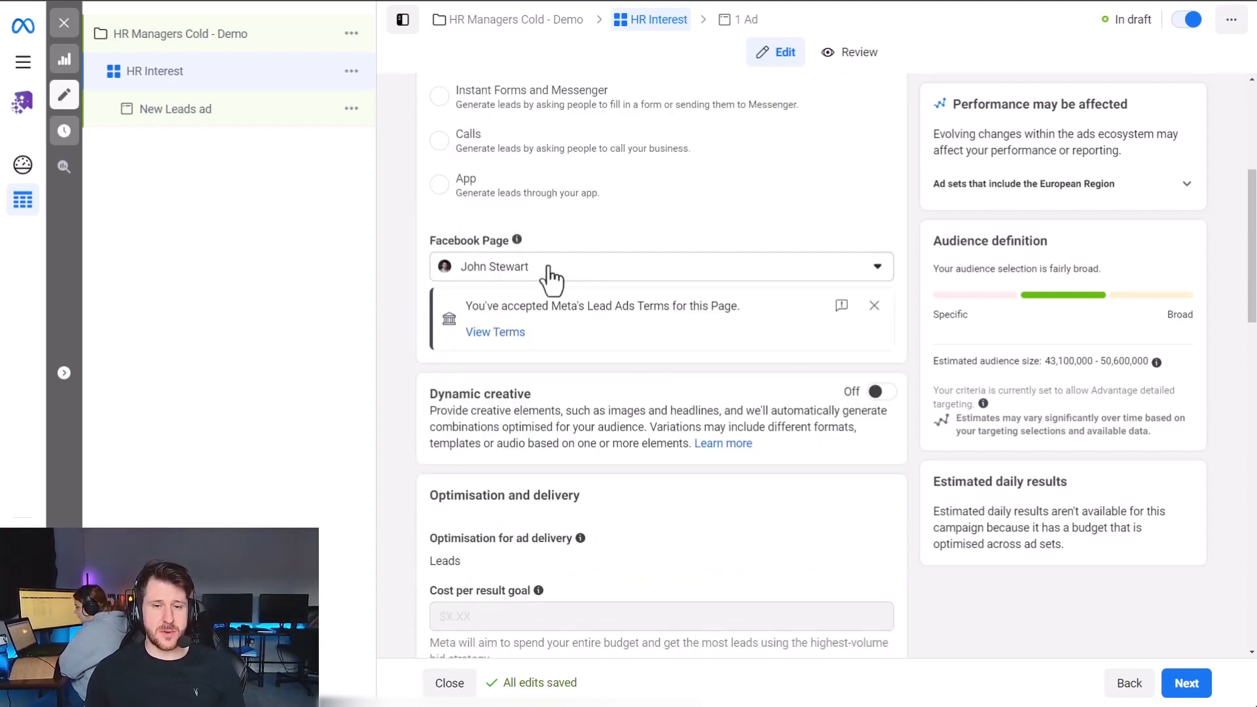
pyautogui.click(874, 306)
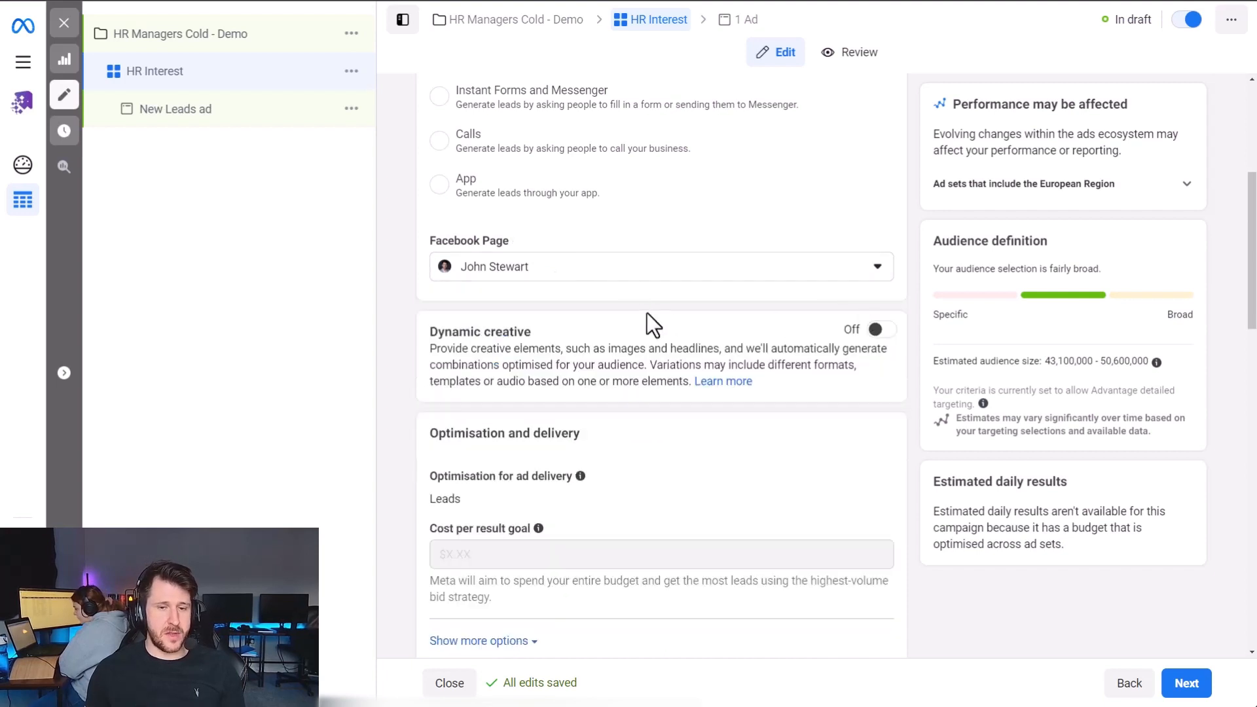
pyautogui.scroll(-2, 647, 313)
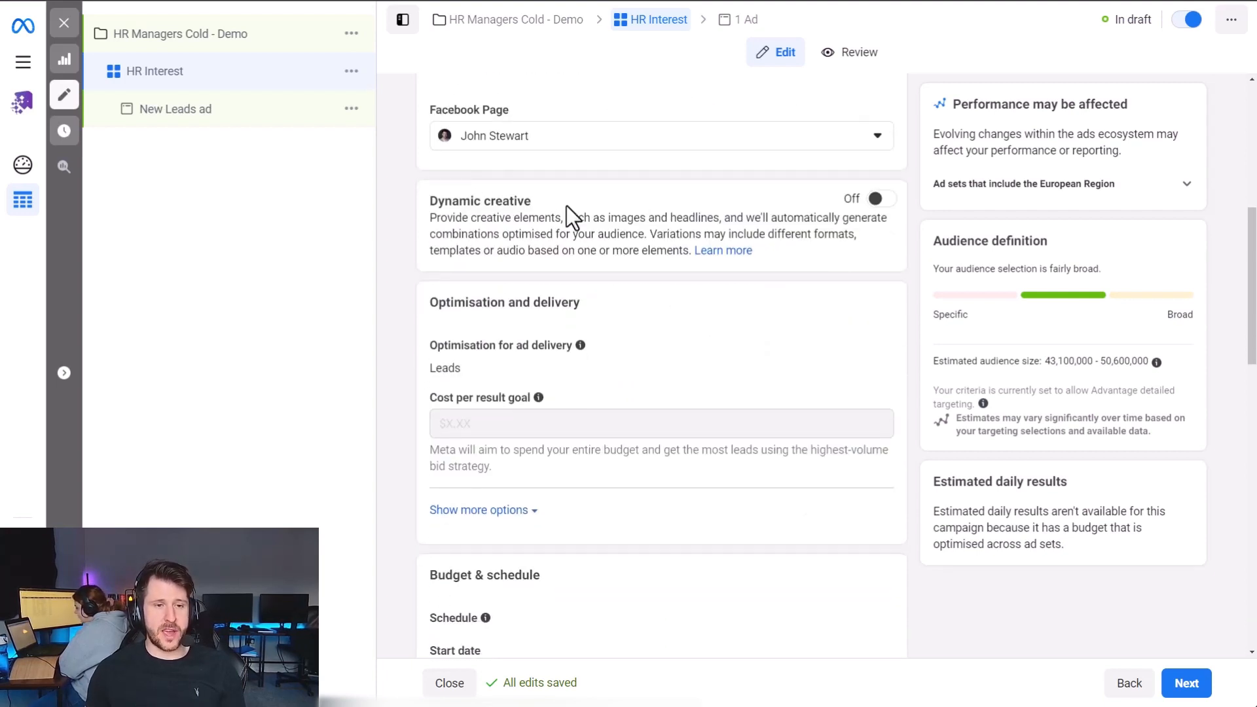
pyautogui.click(884, 203)
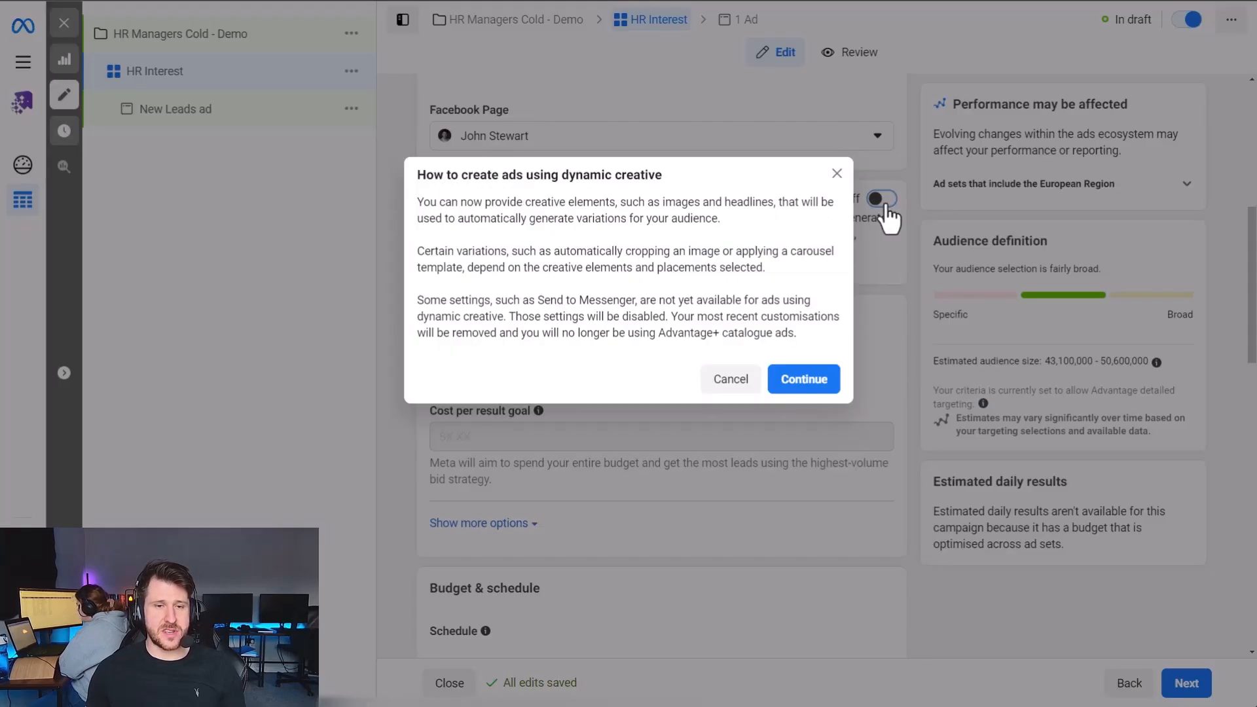
pyautogui.click(806, 382)
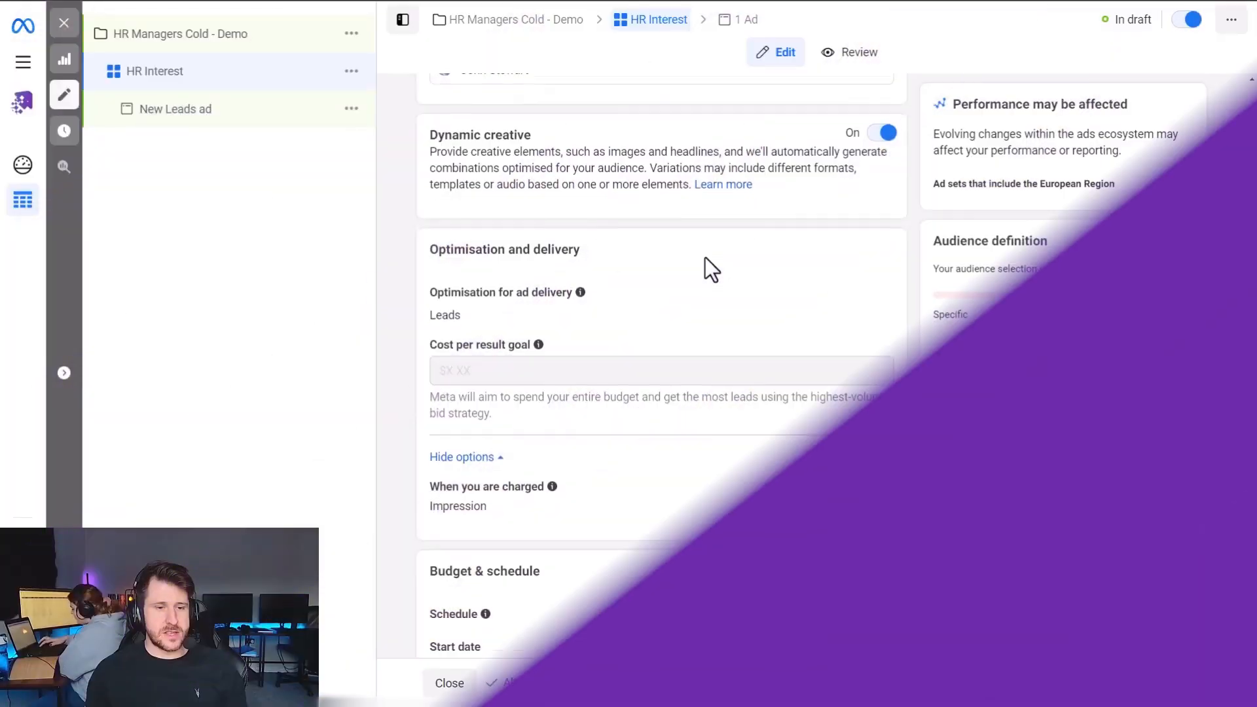
pyautogui.scroll(-5, 705, 258)
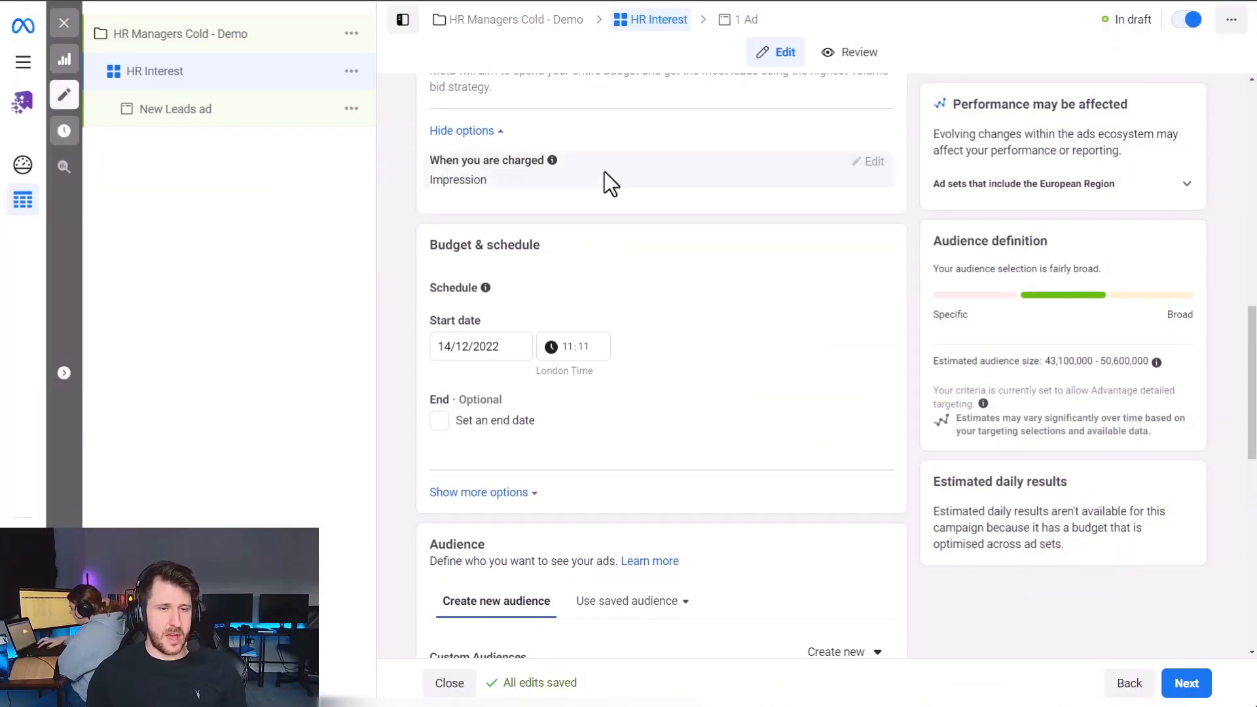
# Review the ad set's schedule and audience settings, including the estimated audience size.
pyautogui.scroll(-1, 584, 332)
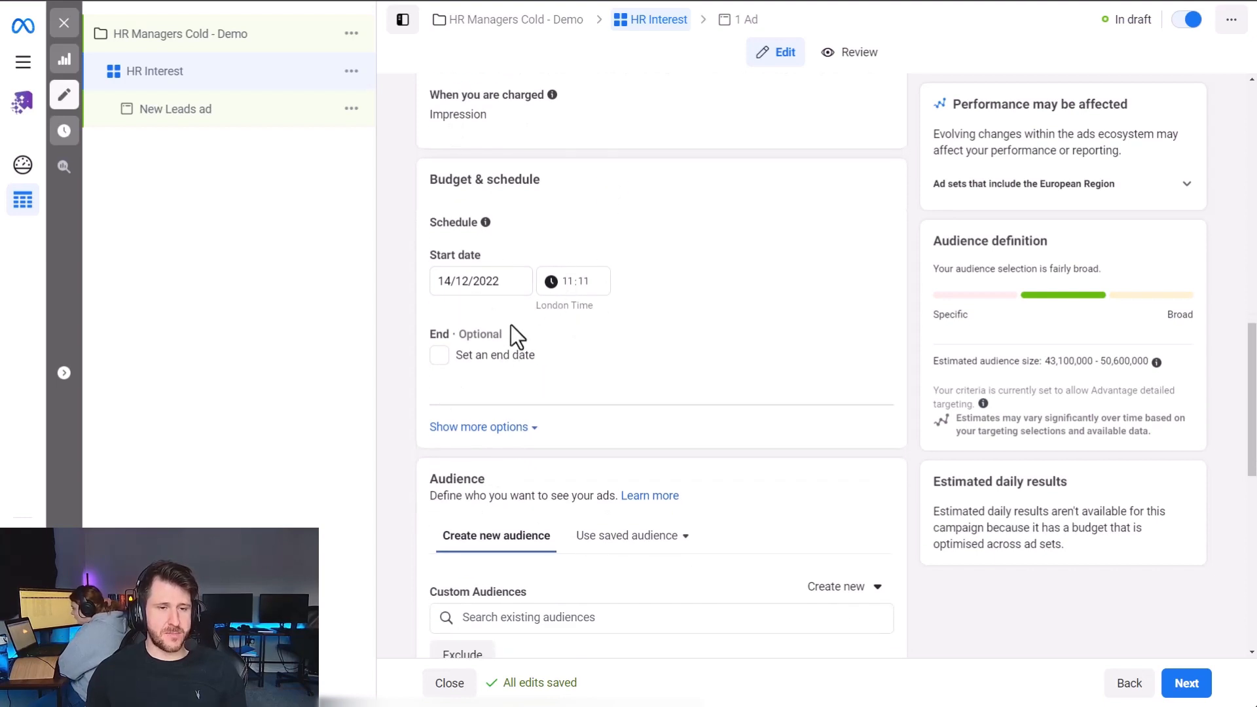
pyautogui.scroll(-1, 508, 309)
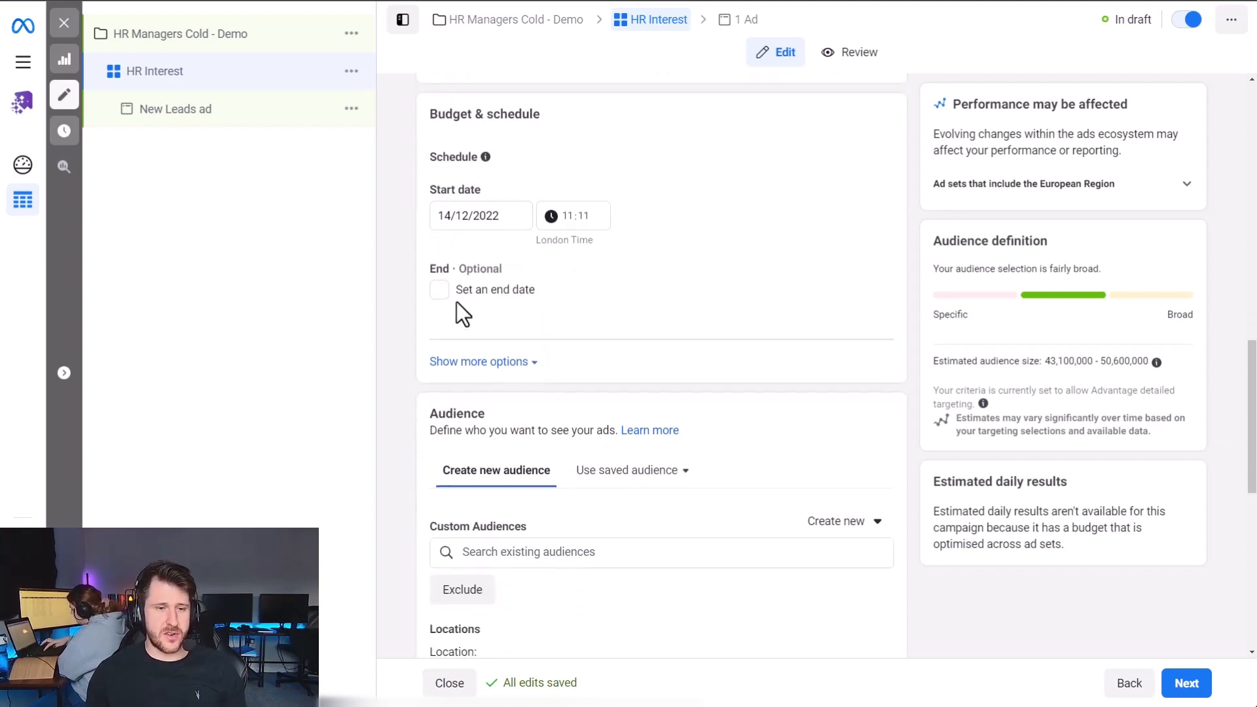
pyautogui.scroll(-1, 518, 308)
pyautogui.scroll(-4, 539, 337)
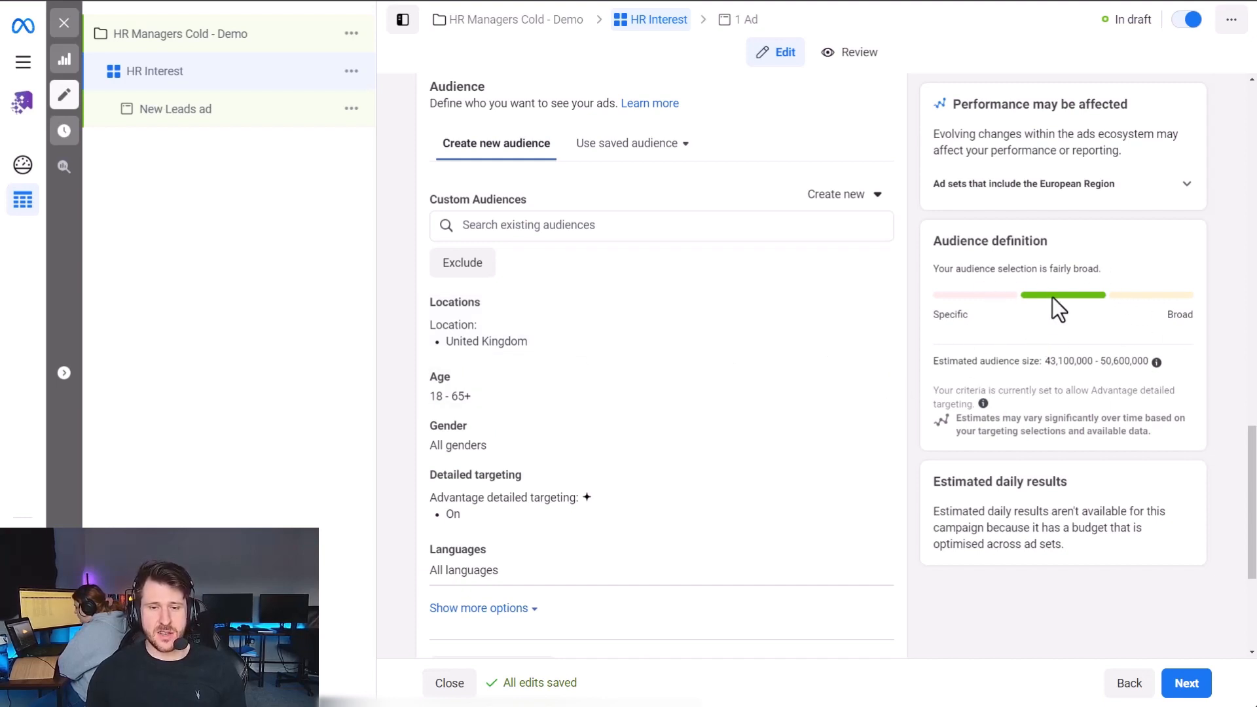
pyautogui.moveTo(1046, 361); pyautogui.dragTo(1152, 364)
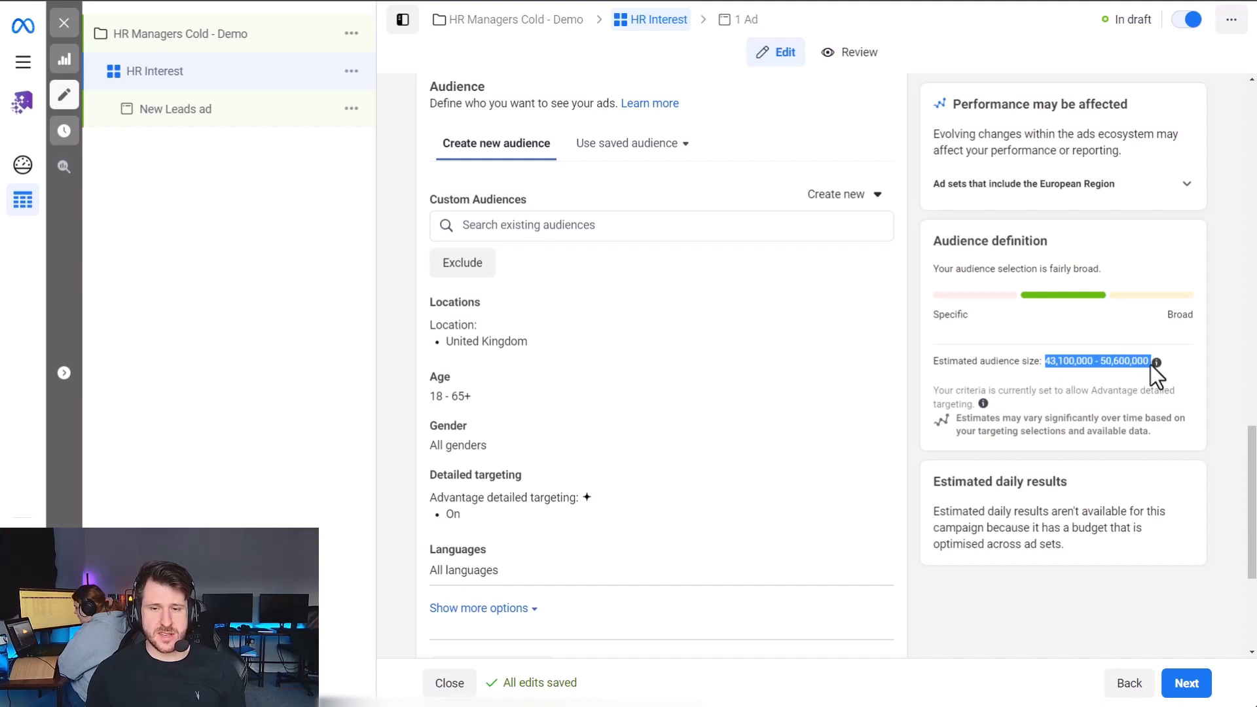
pyautogui.click(1087, 365)
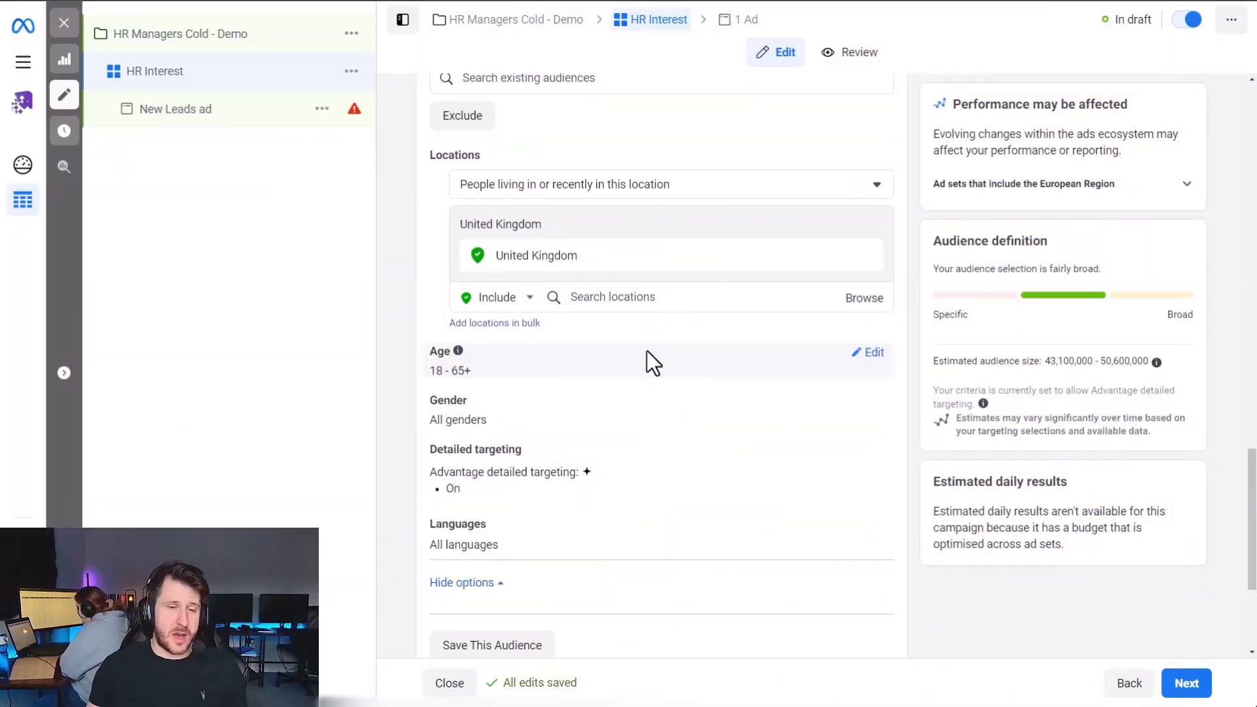
# Add United States to the audience locations for people living in or recently in this location.
pyautogui.click(605, 186)
pyautogui.click(603, 184)
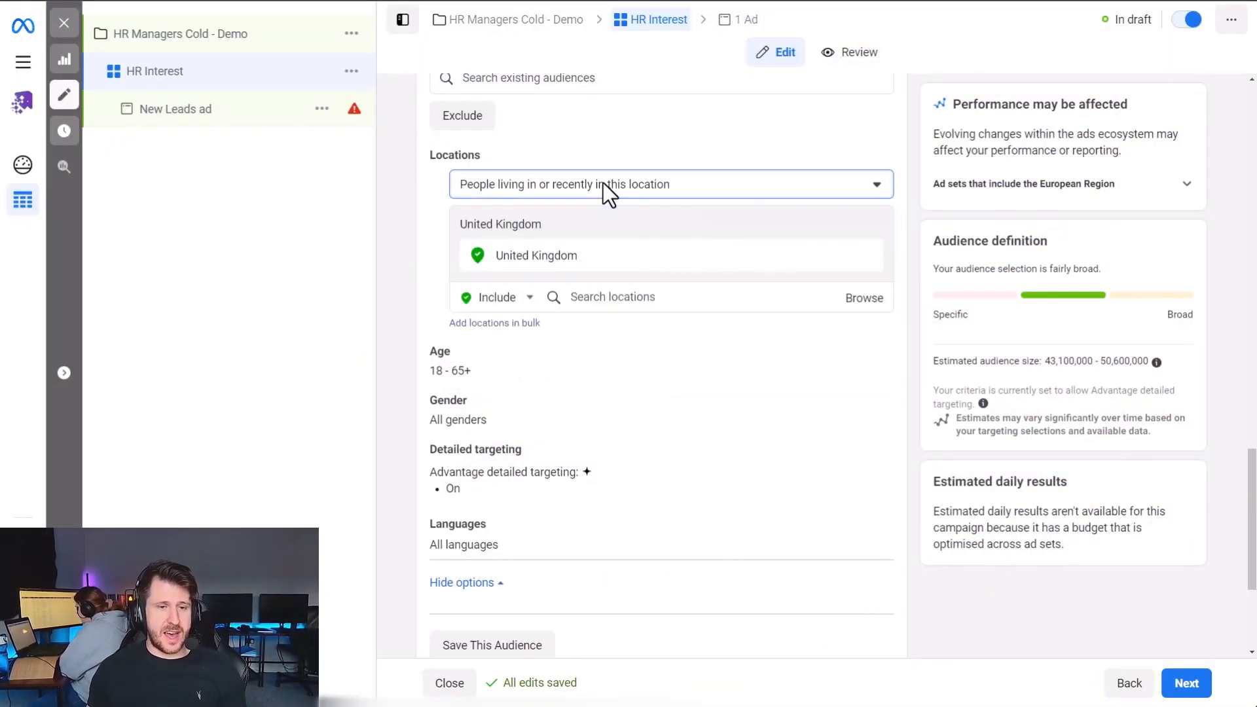
pyautogui.click(639, 293)
pyautogui.write('united states')
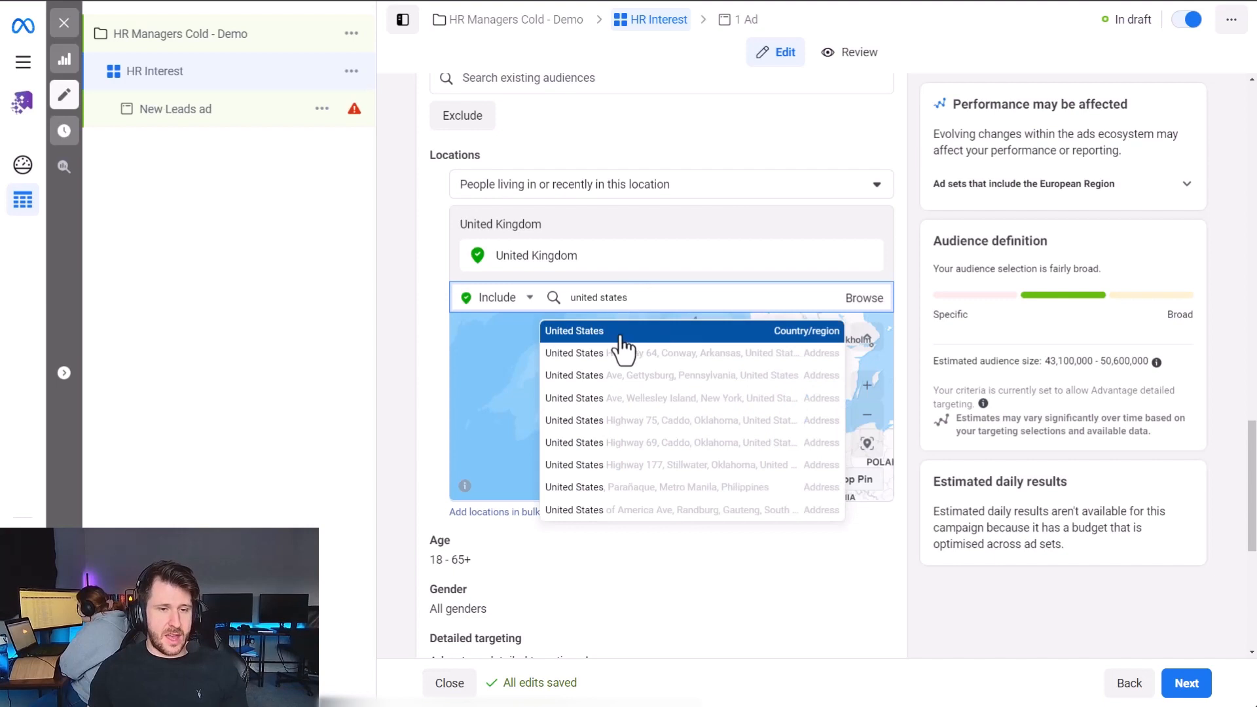
pyautogui.click(639, 334)
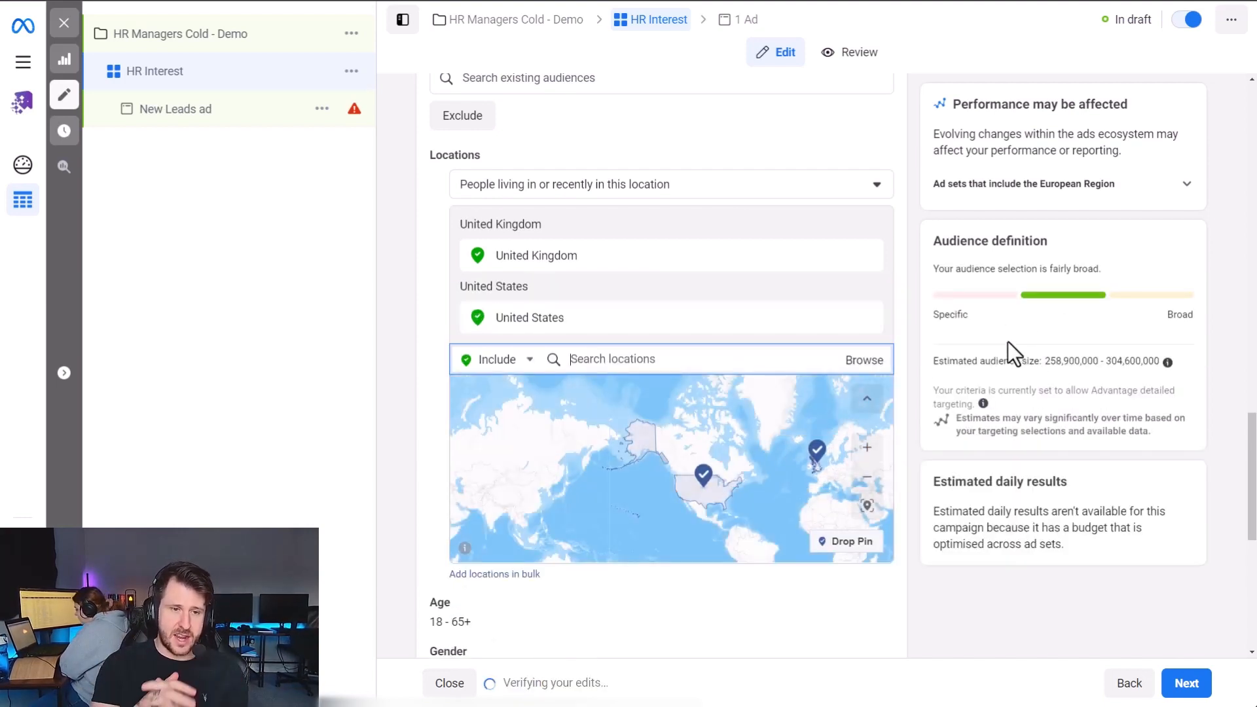
# Open the audience's detailed targeting for editing and turn off Advantage detailed targeting.
pyautogui.scroll(-1, 802, 398)
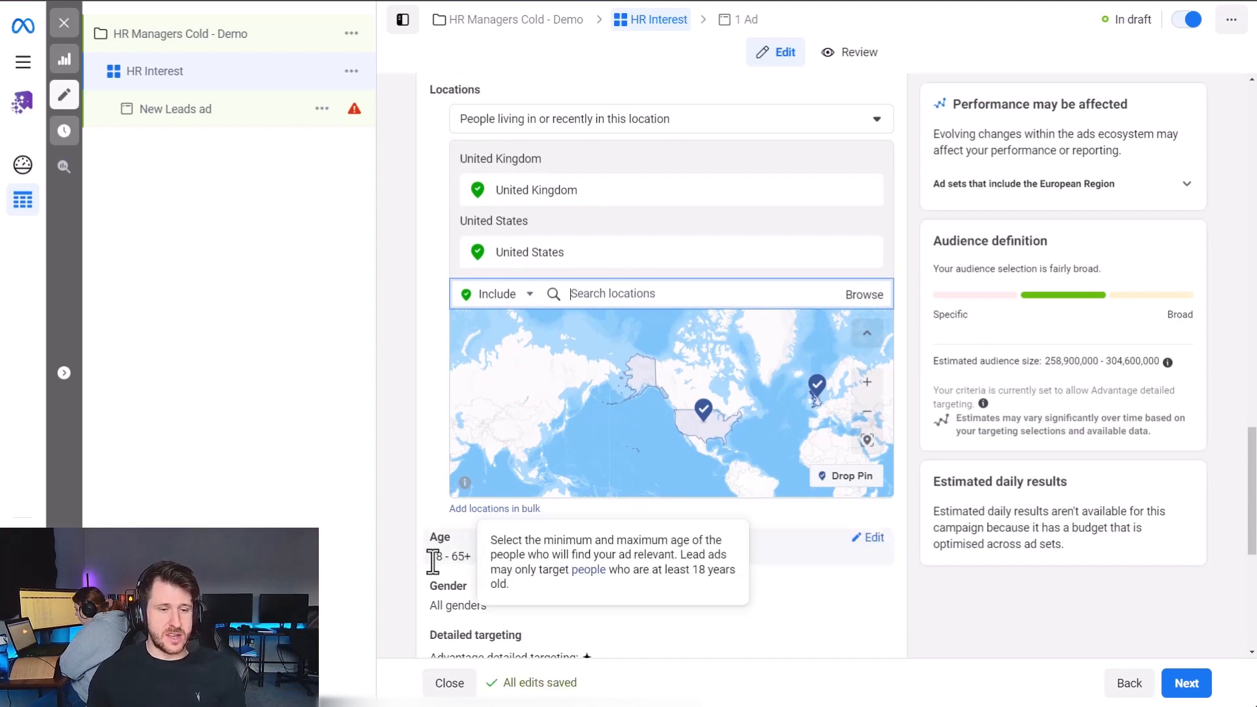
pyautogui.scroll(-1, 517, 572)
pyautogui.scroll(-1, 485, 537)
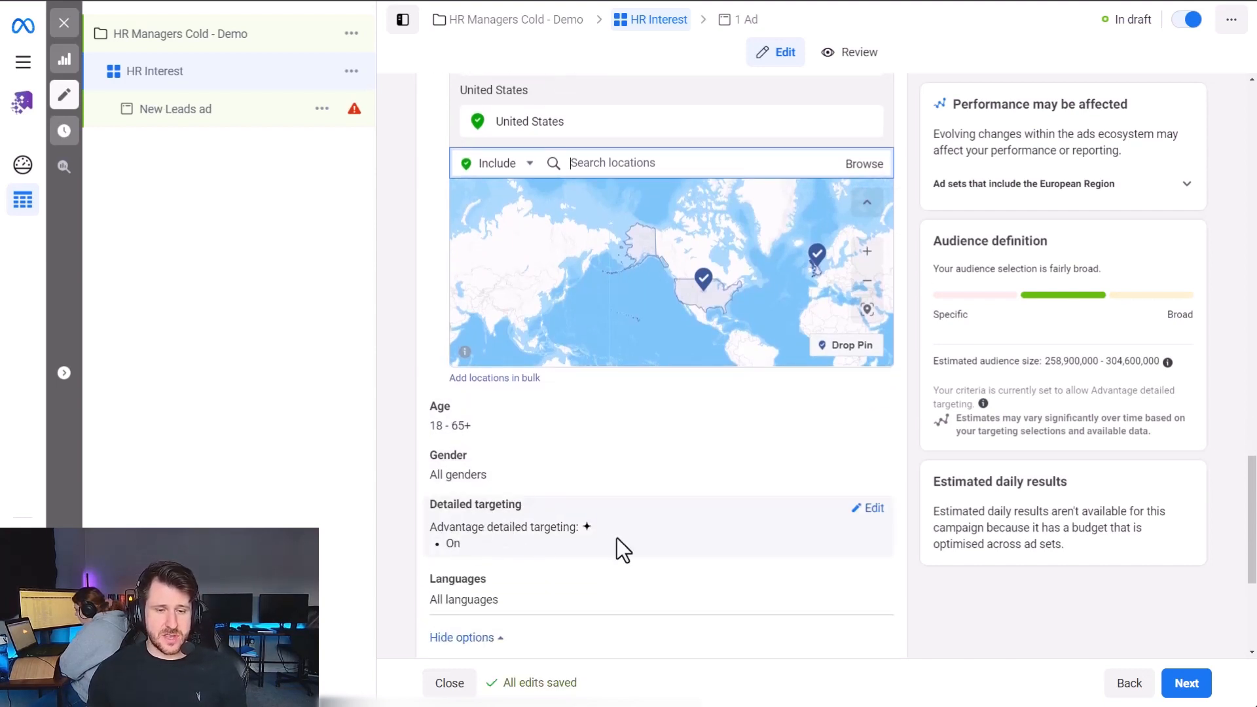
pyautogui.click(872, 512)
pyautogui.scroll(-1, 721, 485)
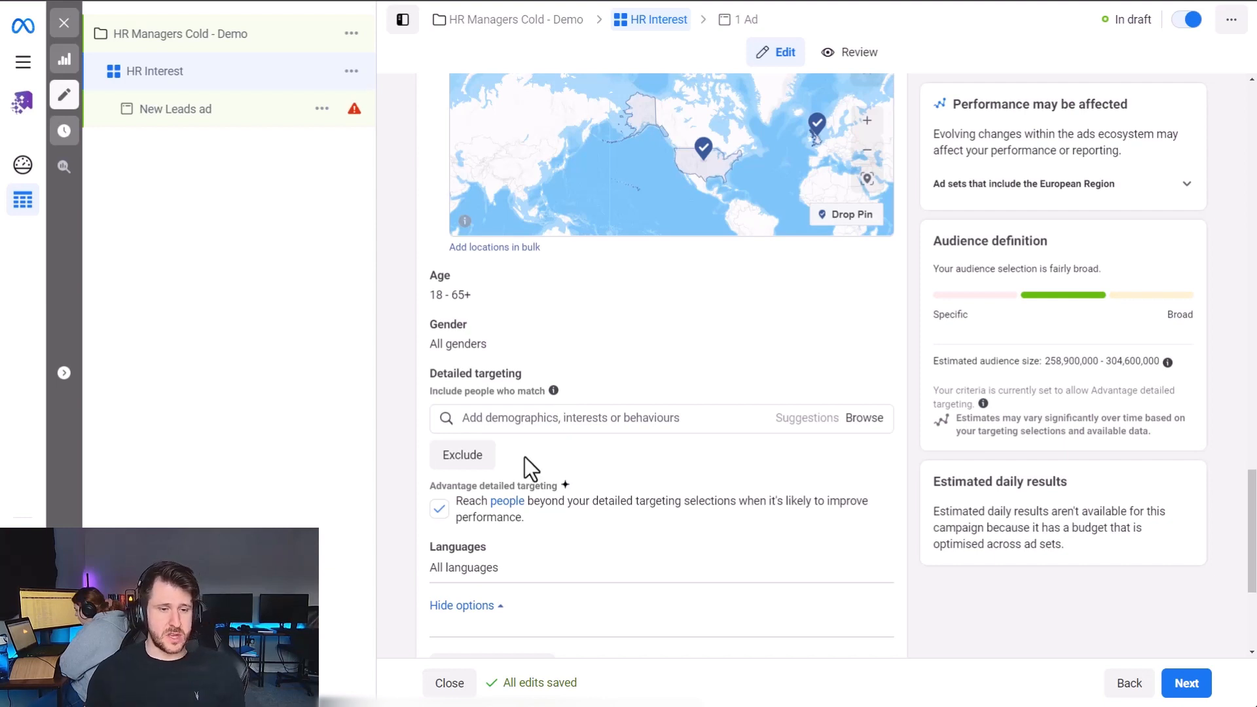
pyautogui.click(439, 511)
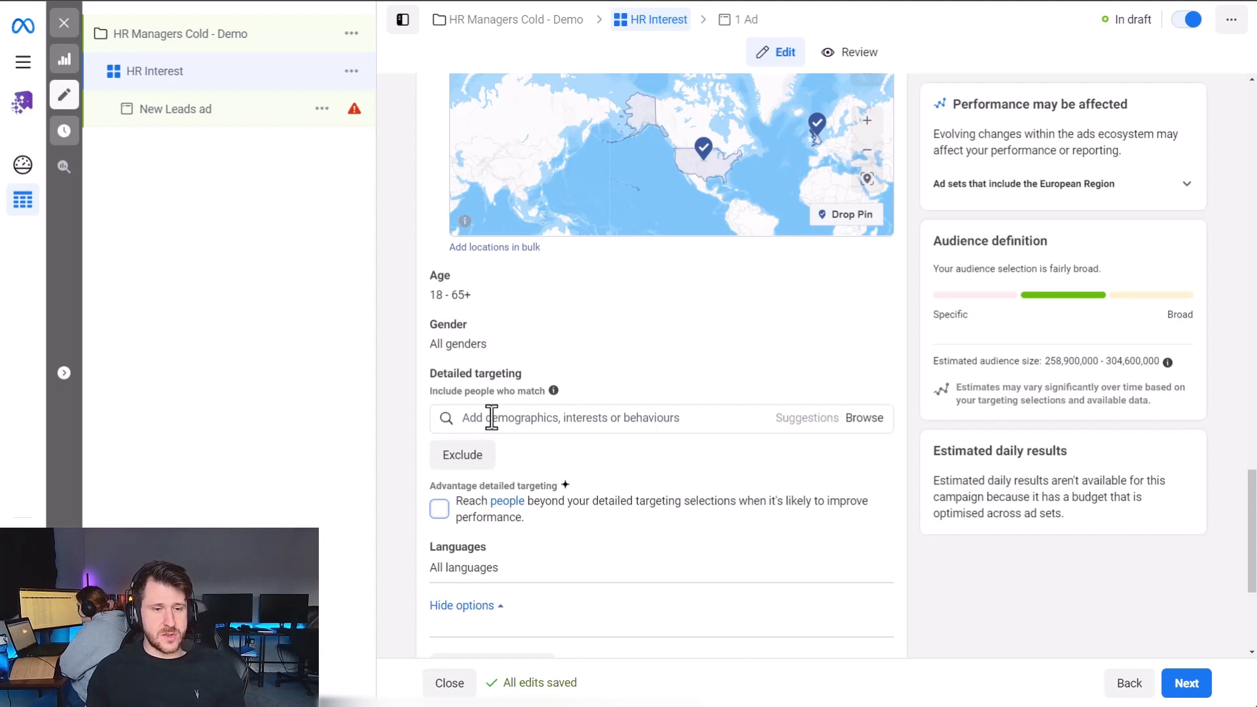
# Search detailed targeting for "Human resources" and include the Human Resources Generalist job title.
pyautogui.click(518, 417)
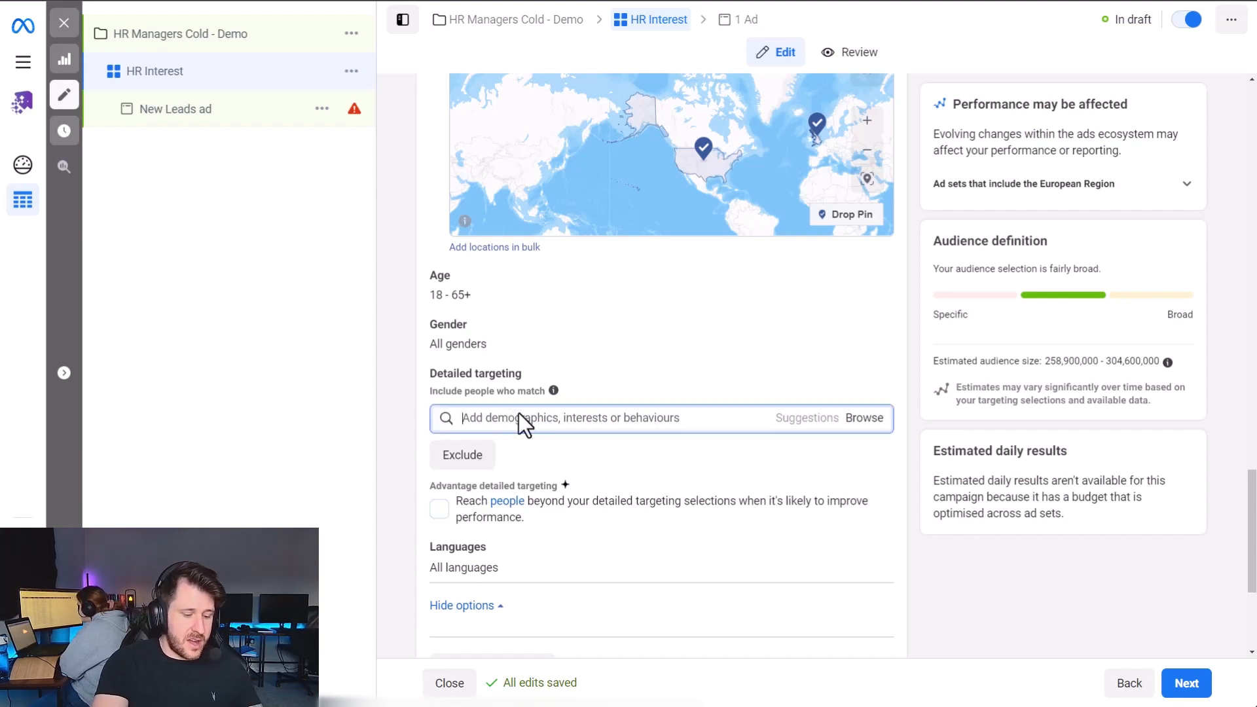
pyautogui.write('HR')
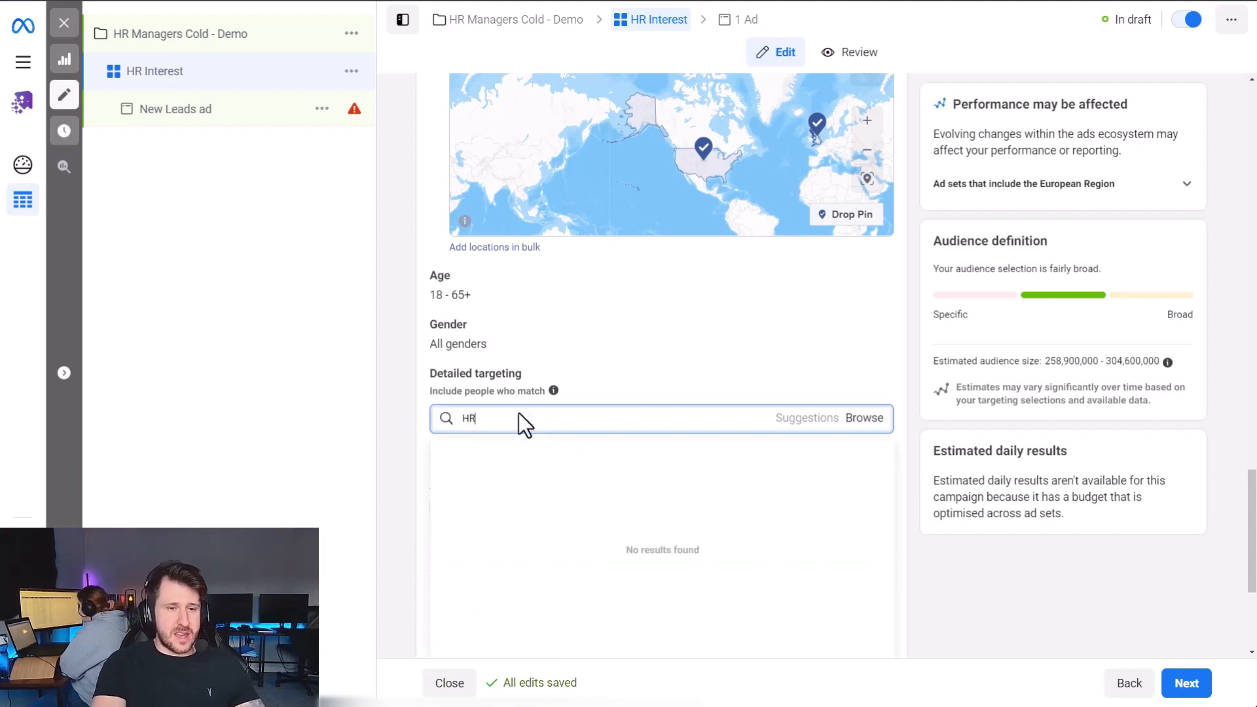
pyautogui.press('BackSpace')
pyautogui.write('uman resources')
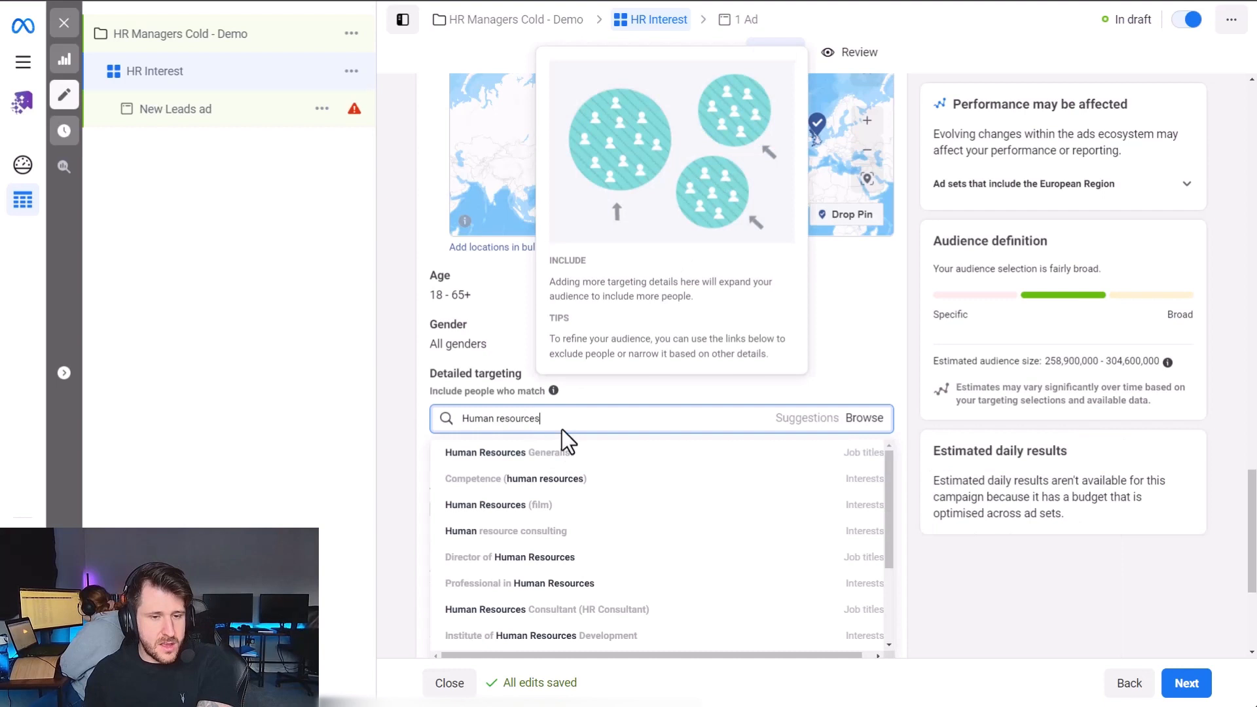
pyautogui.click(627, 453)
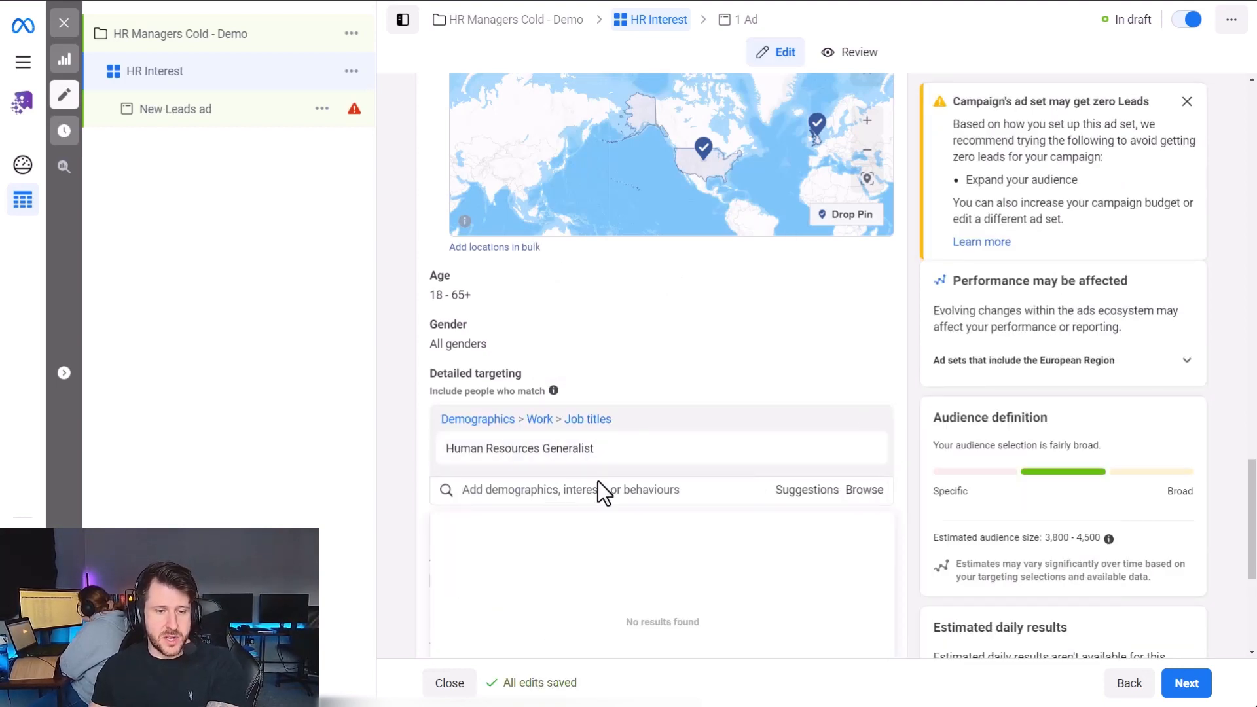
# Search detailed targeting for "human resources" again and include the Human Resource Specialist job title.
pyautogui.write('humarn')
pyautogui.press('BackSpace')
pyautogui.press('BackSpace')
pyautogui.write('n ')
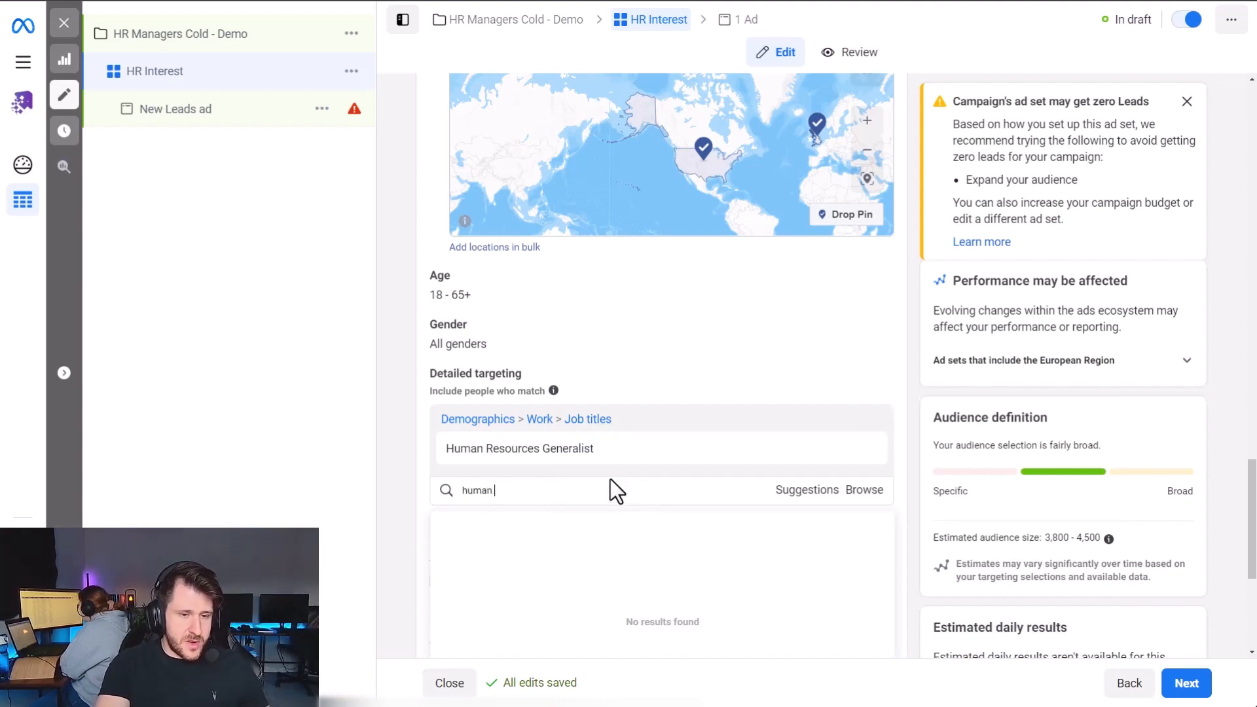
pyautogui.write('resources')
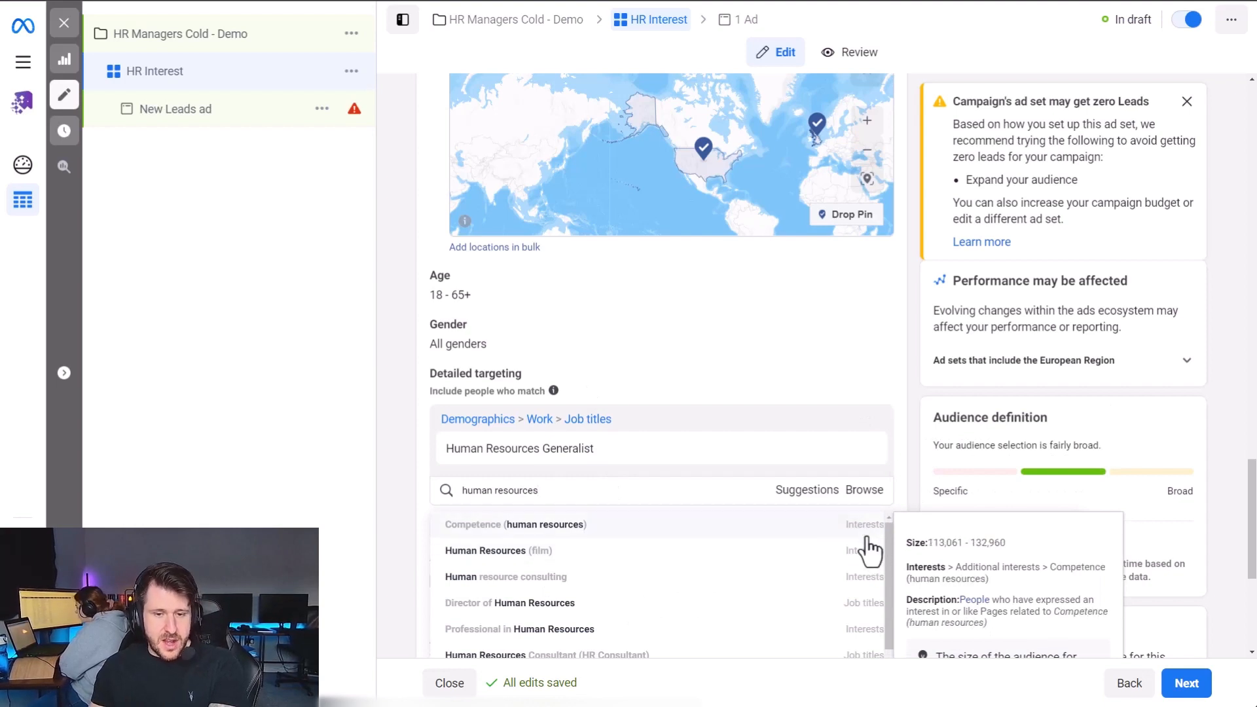
pyautogui.scroll(-4, 857, 563)
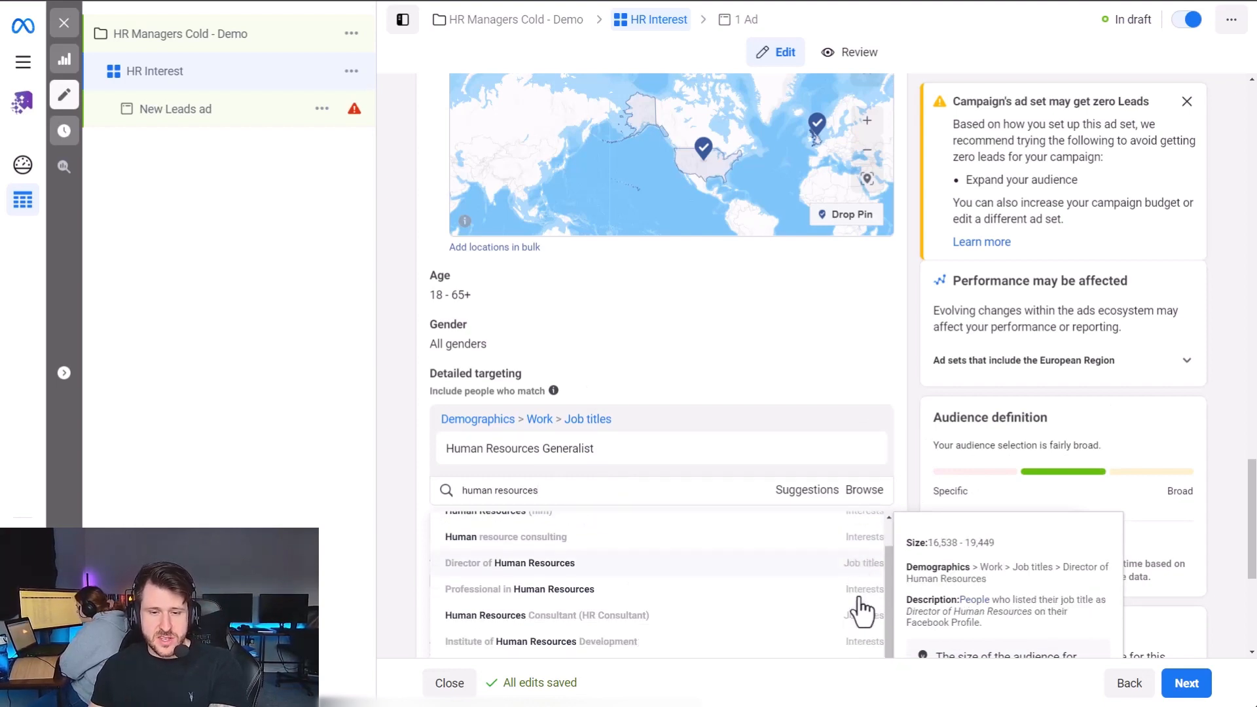
pyautogui.scroll(-3, 848, 575)
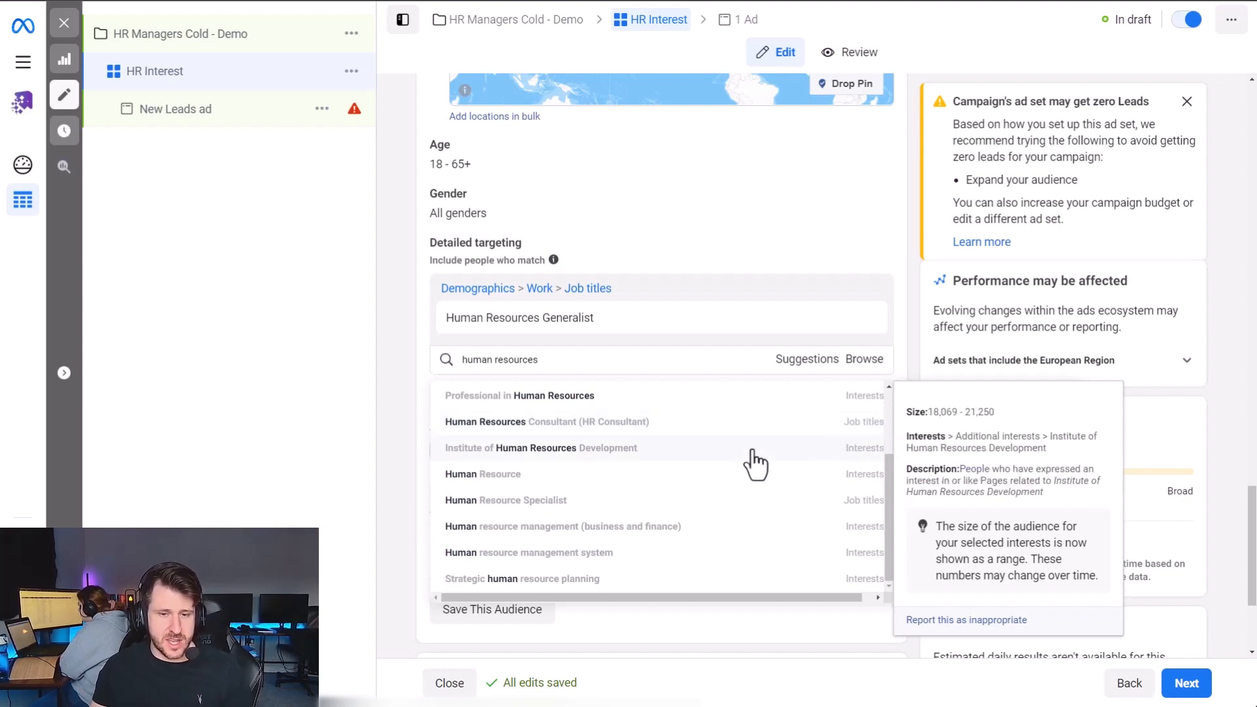
pyautogui.click(609, 504)
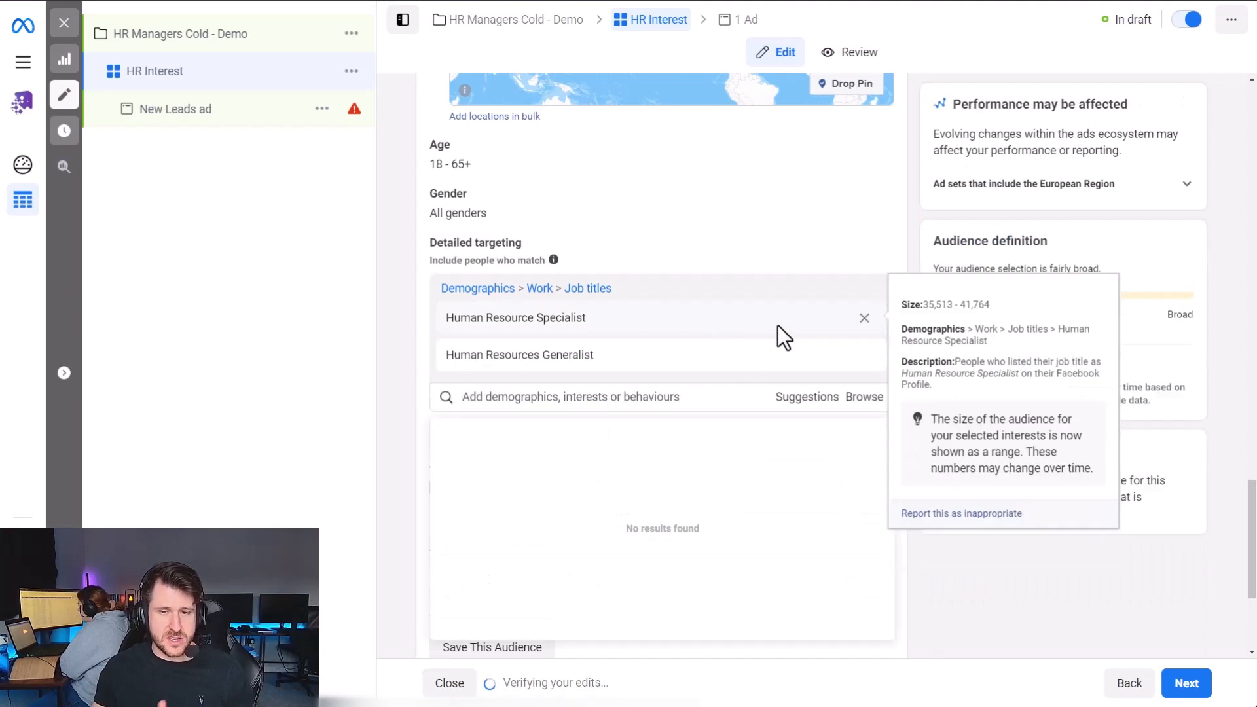
# Check the estimated audience size and remove both human resources job titles from the detailed targeting.
pyautogui.click(1236, 292)
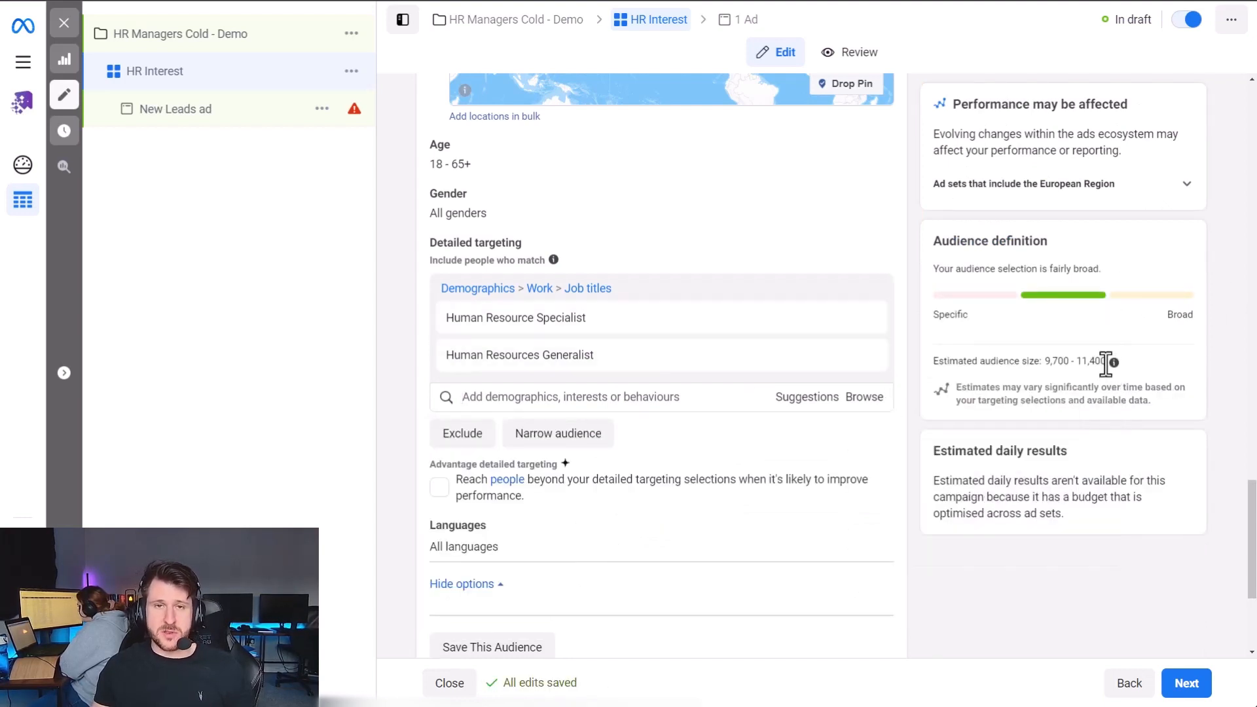
pyautogui.moveTo(1045, 362); pyautogui.dragTo(1109, 361)
pyautogui.click(1051, 363)
pyautogui.click(1100, 362)
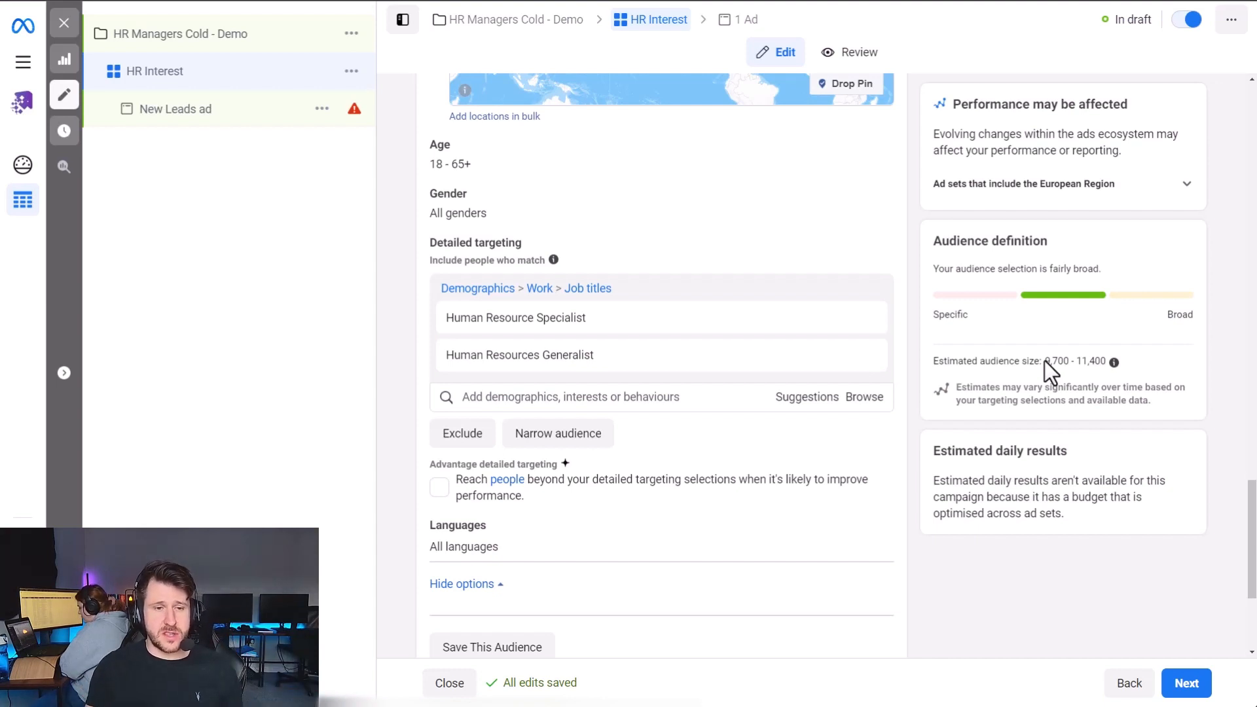
pyautogui.click(864, 318)
pyautogui.click(865, 318)
# Search detailed targeting for "human resources" and include the Competence (human resources) interest.
pyautogui.click(564, 288)
pyautogui.write('human resources')
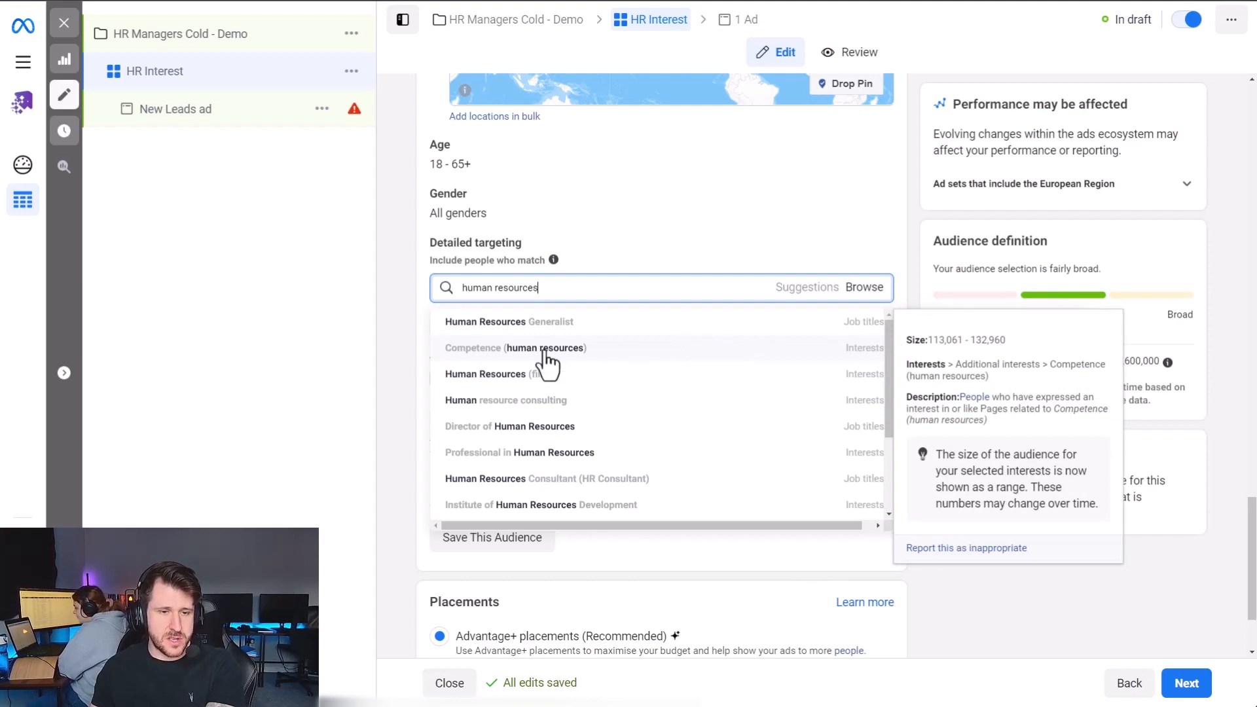
pyautogui.click(826, 351)
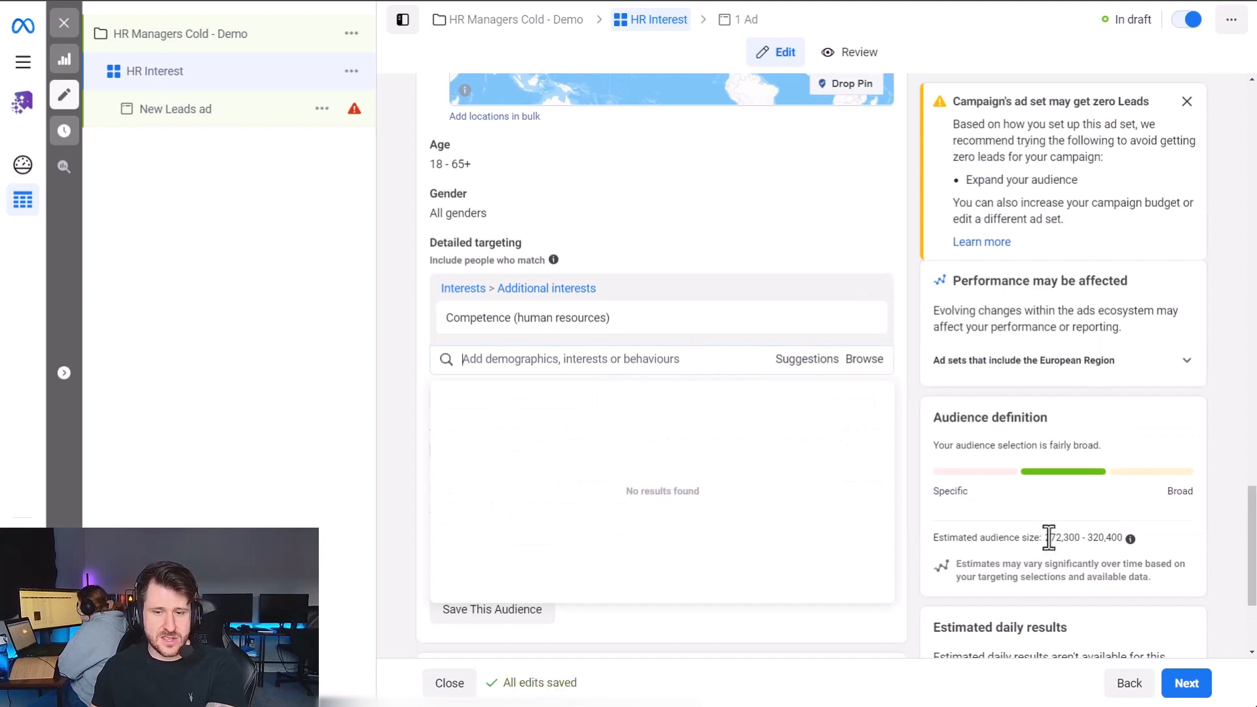
# Examine the estimated audience size, the selected human resources interest and the placement options of the HR Interest ad set.
pyautogui.moveTo(1046, 538); pyautogui.dragTo(1135, 550)
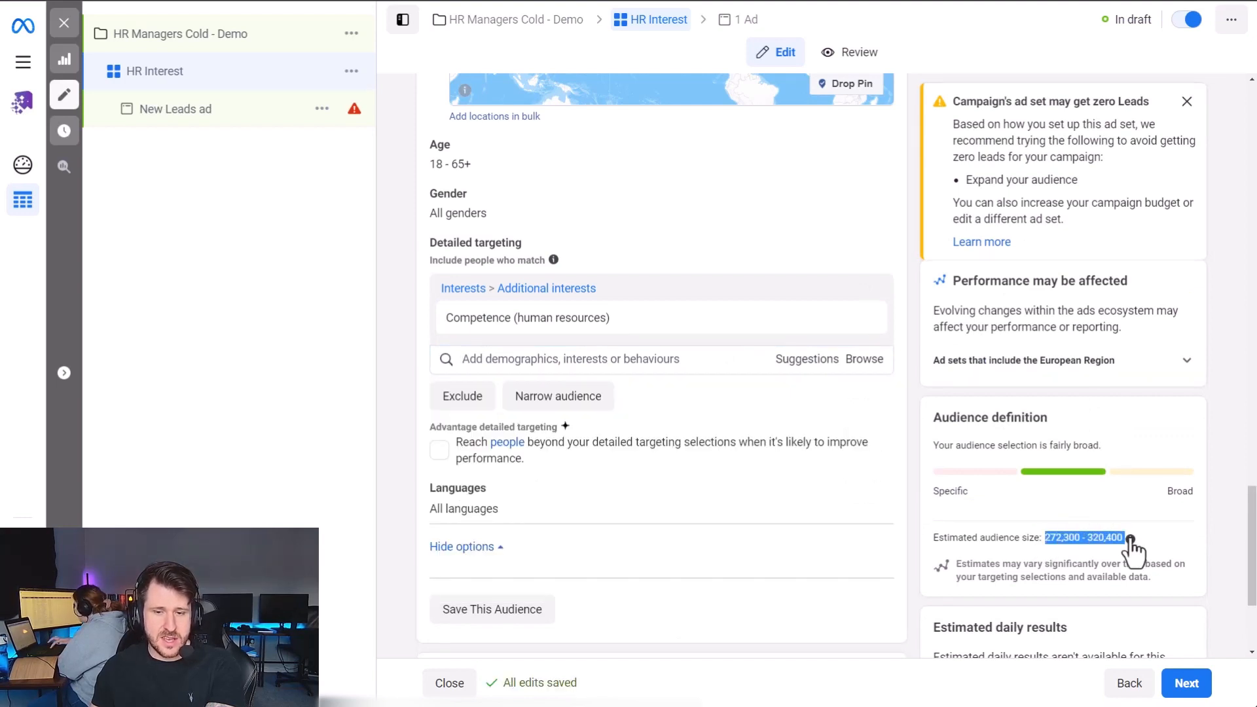
pyautogui.click(1074, 544)
pyautogui.moveTo(1043, 540); pyautogui.dragTo(1123, 542)
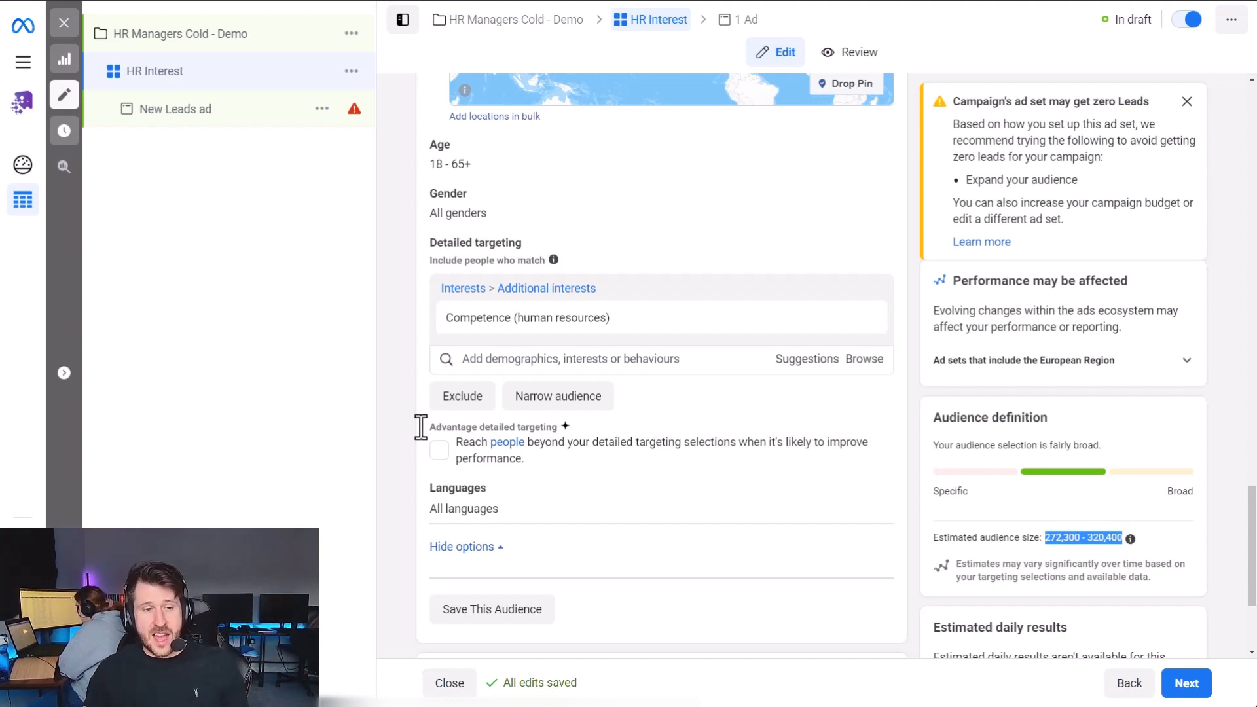
pyautogui.click(404, 379)
pyautogui.moveTo(476, 323)
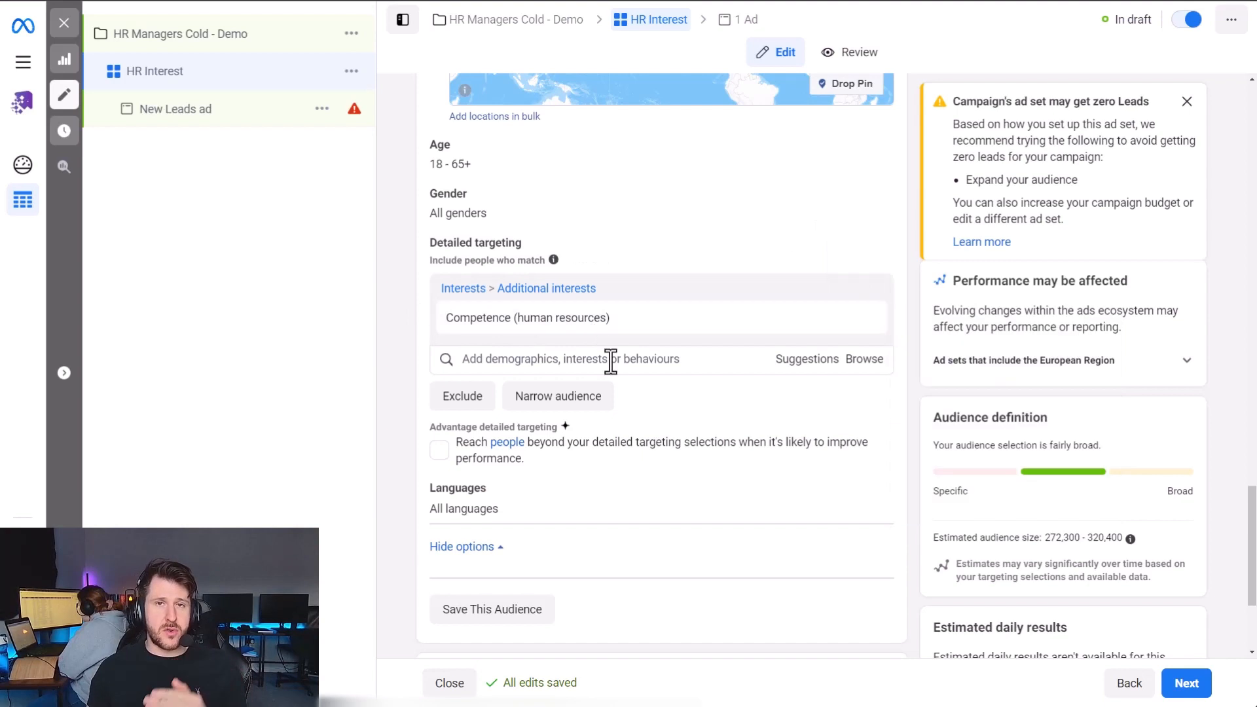
pyautogui.scroll(-3, 675, 390)
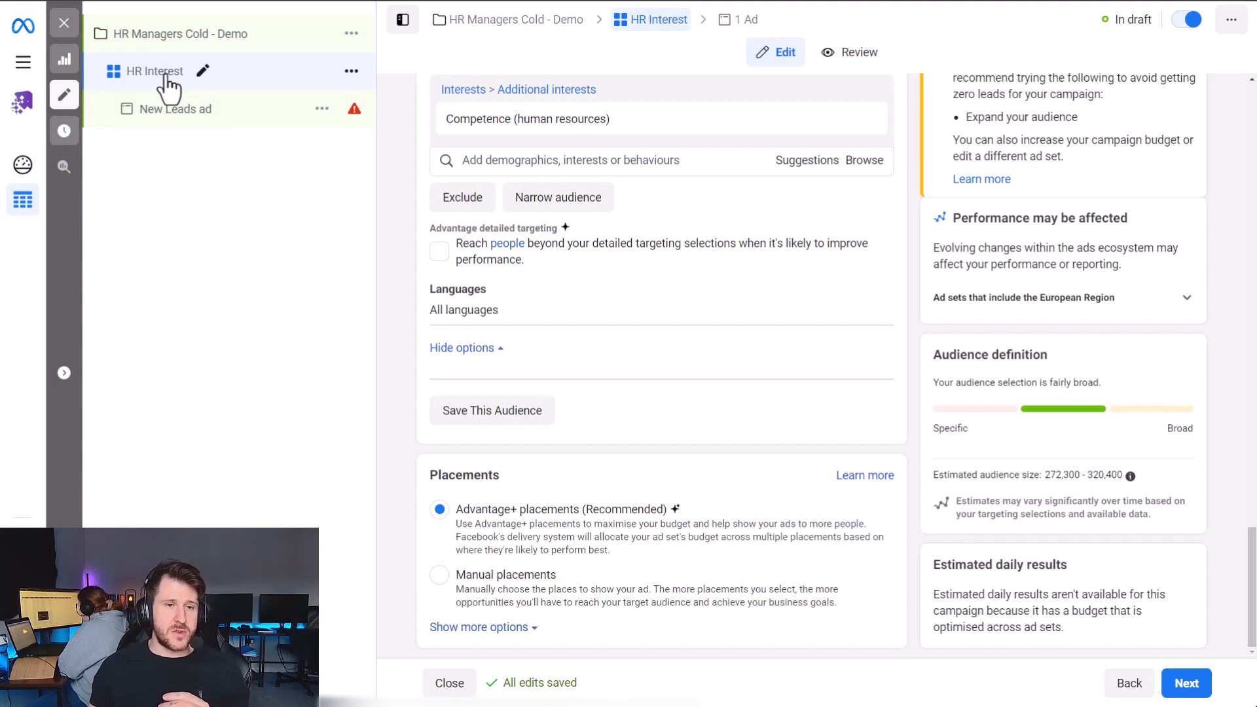
pyautogui.scroll(5, 609, 317)
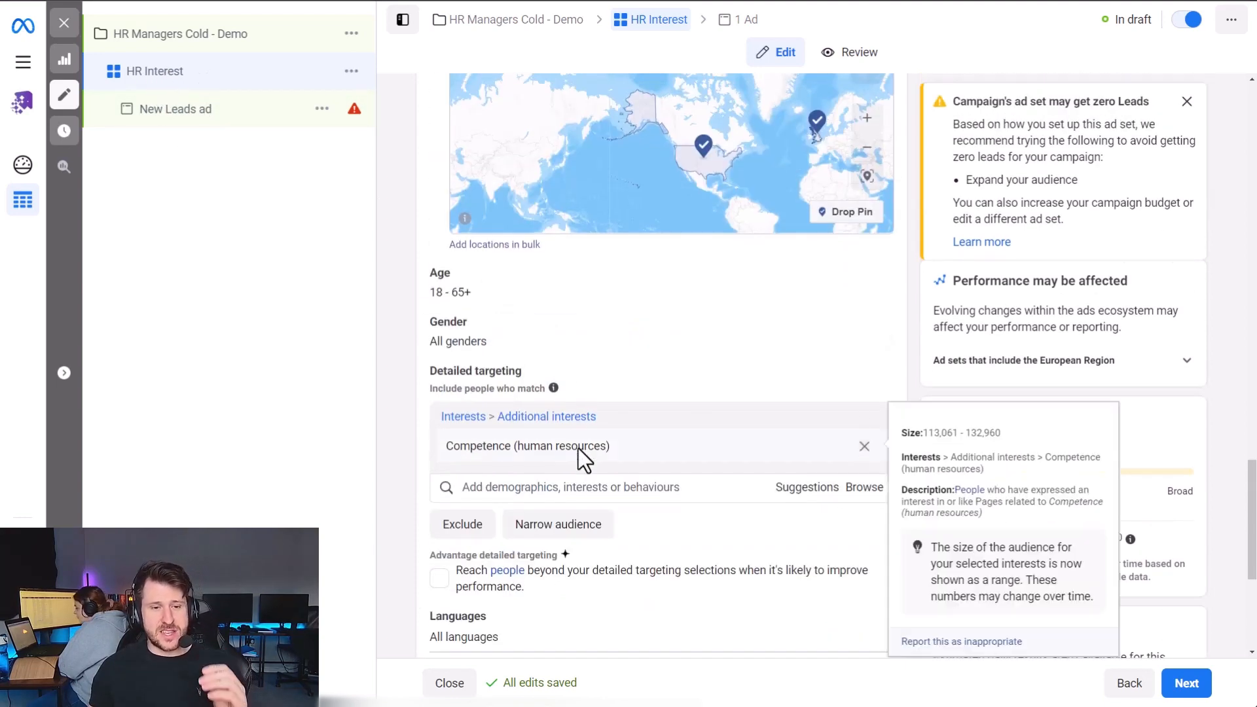
pyautogui.scroll(1, 611, 450)
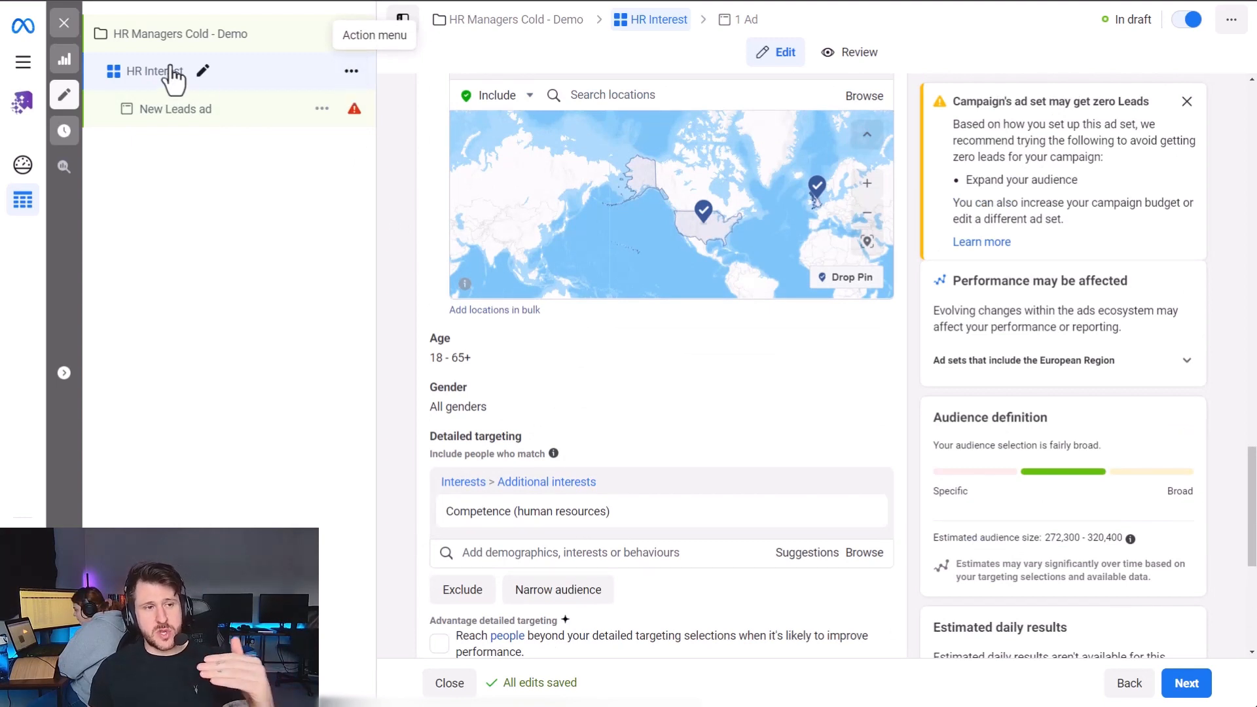
pyautogui.scroll(-2, 640, 548)
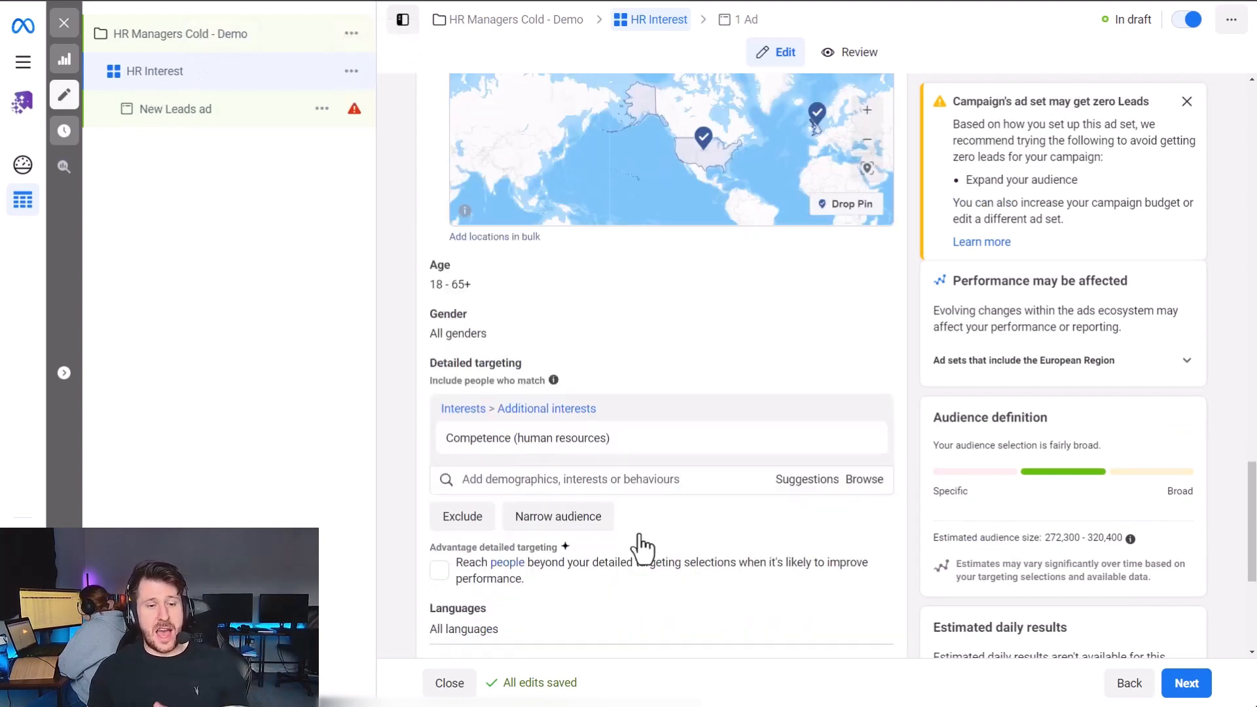
pyautogui.moveTo(590, 392)
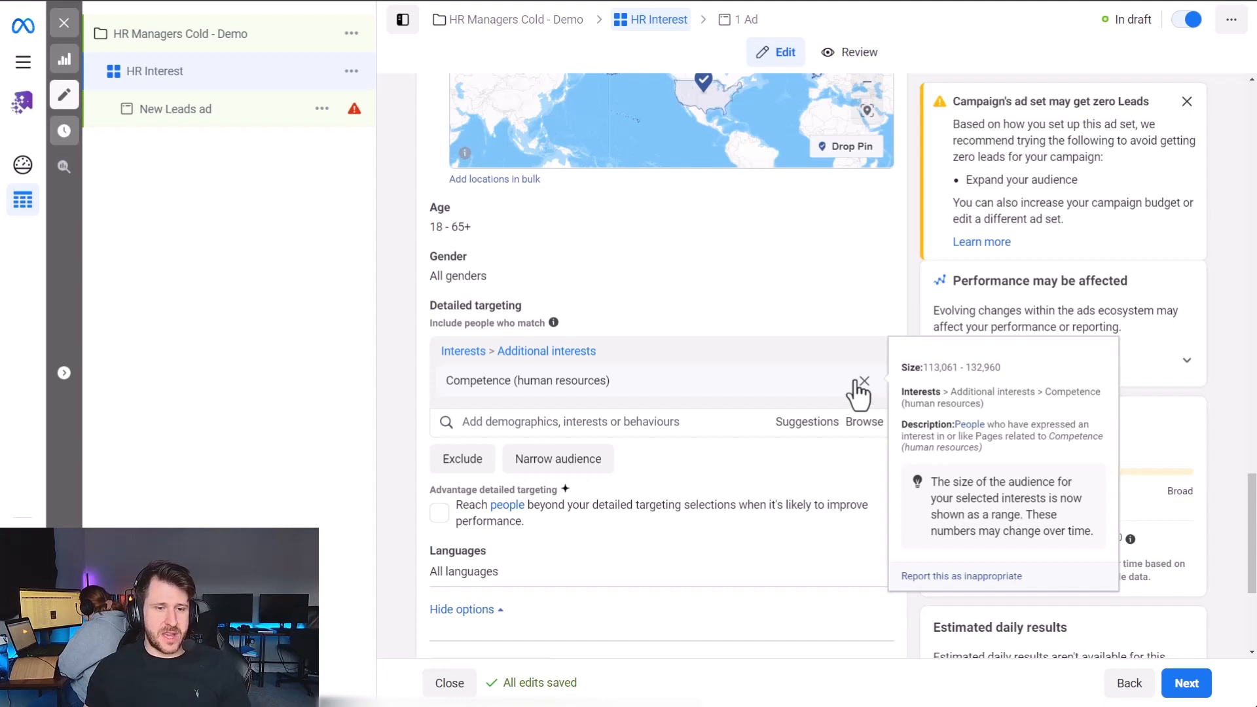
# Try to narrow the detailed targeting to the Business decision maker titles and interests industry within the work demographics.
pyautogui.click(557, 462)
pyautogui.click(510, 478)
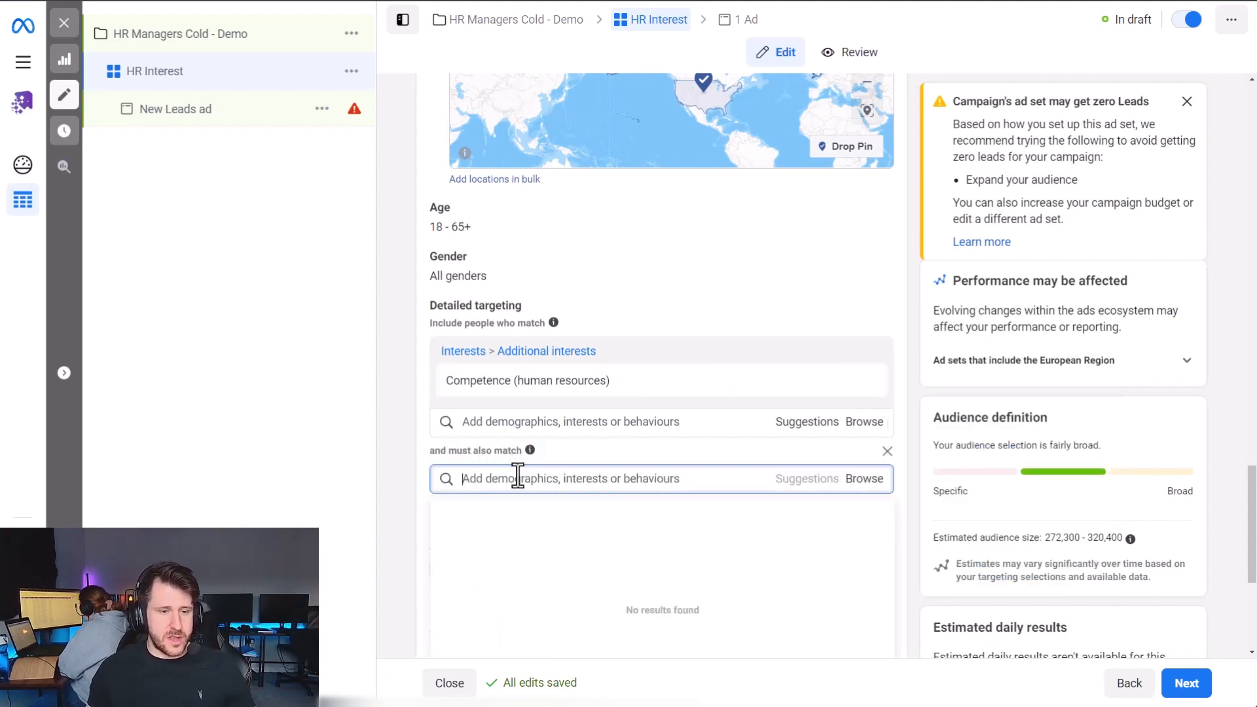
pyautogui.click(864, 479)
pyautogui.scroll(-1, 627, 370)
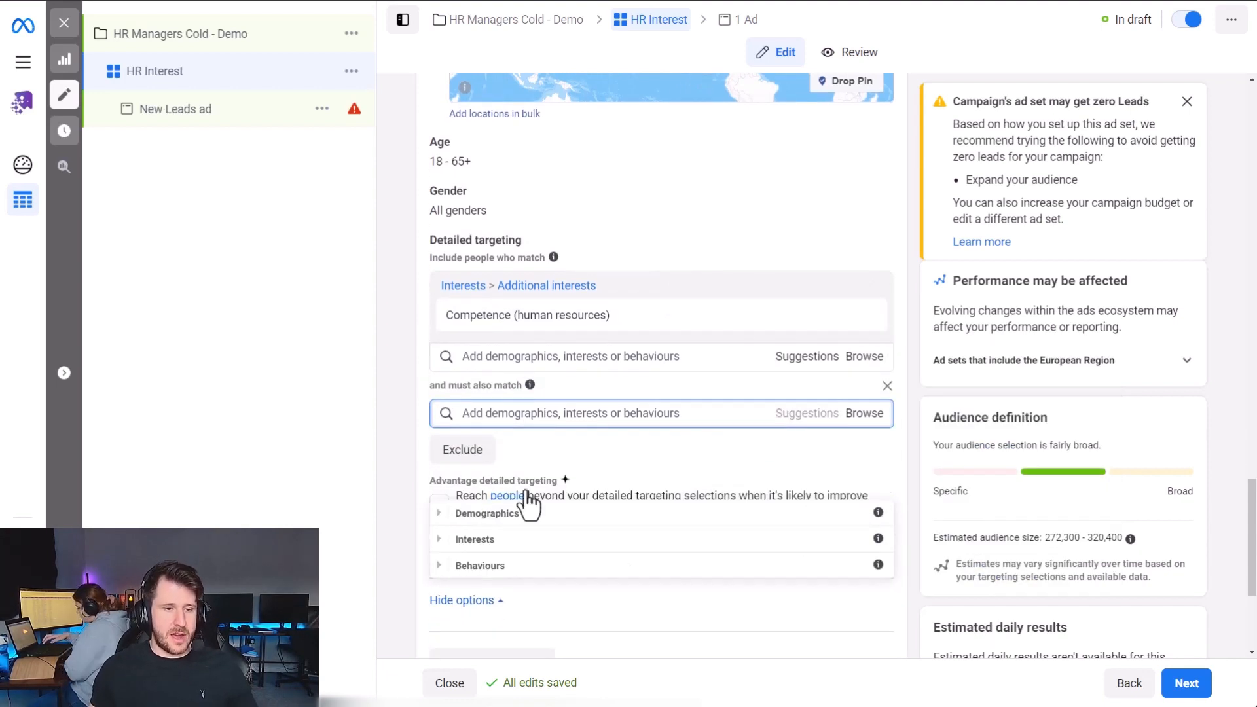
pyautogui.click(498, 514)
pyautogui.click(500, 671)
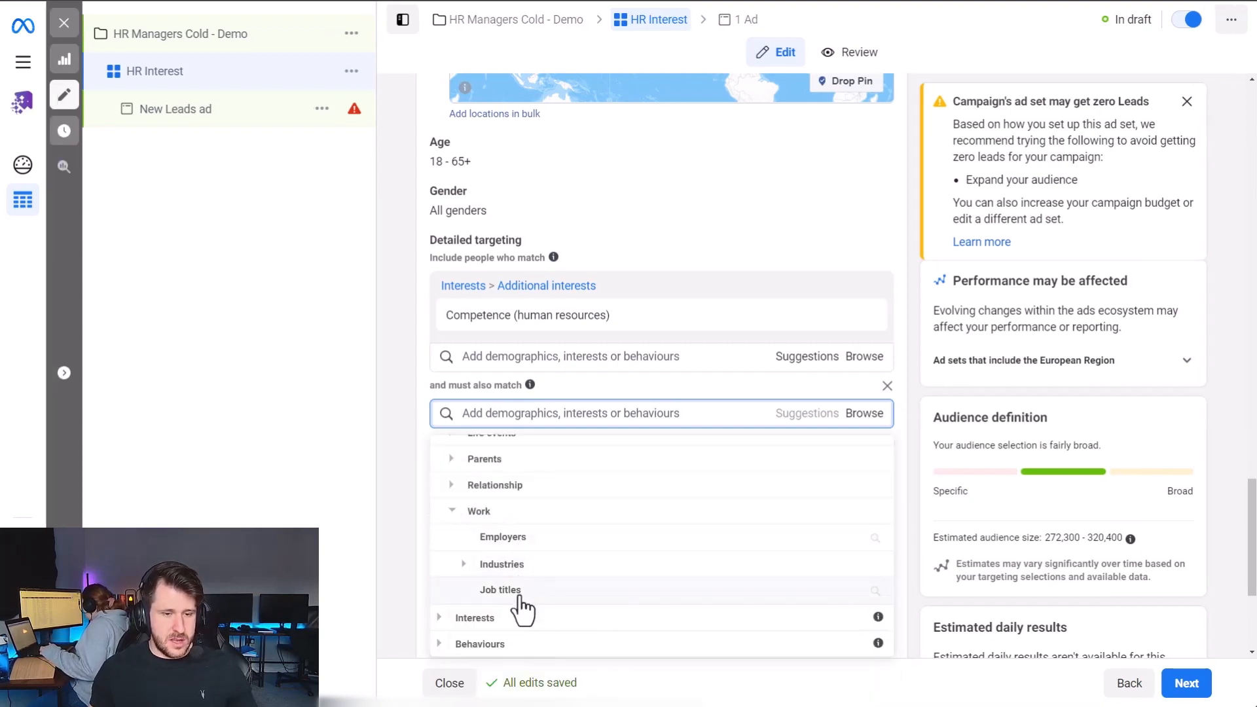
pyautogui.click(499, 565)
pyautogui.scroll(-2, 649, 560)
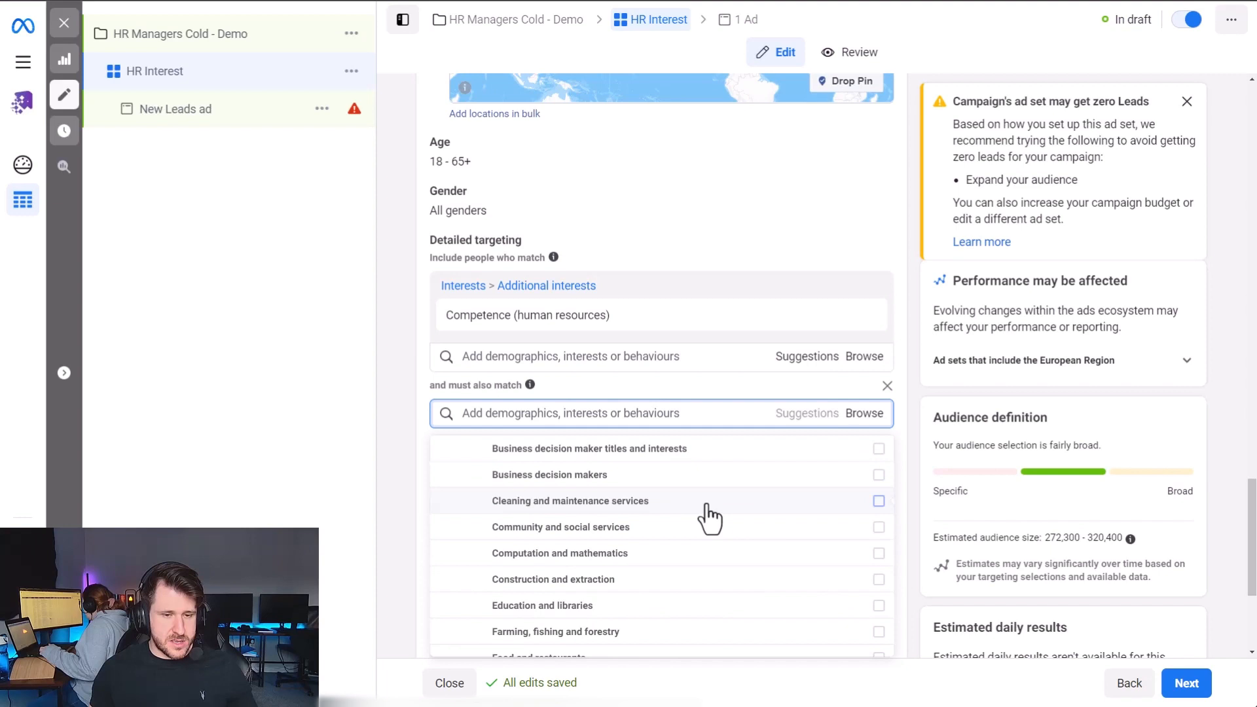
pyautogui.scroll(1, 681, 522)
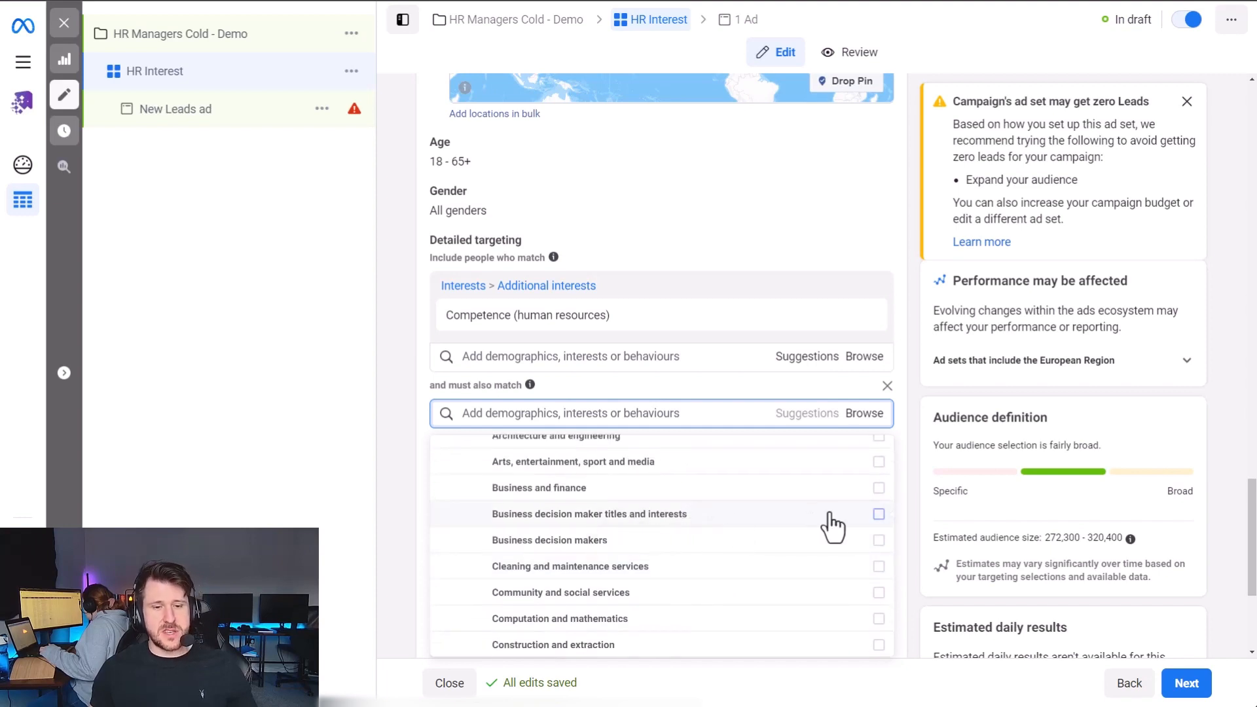
pyautogui.click(878, 515)
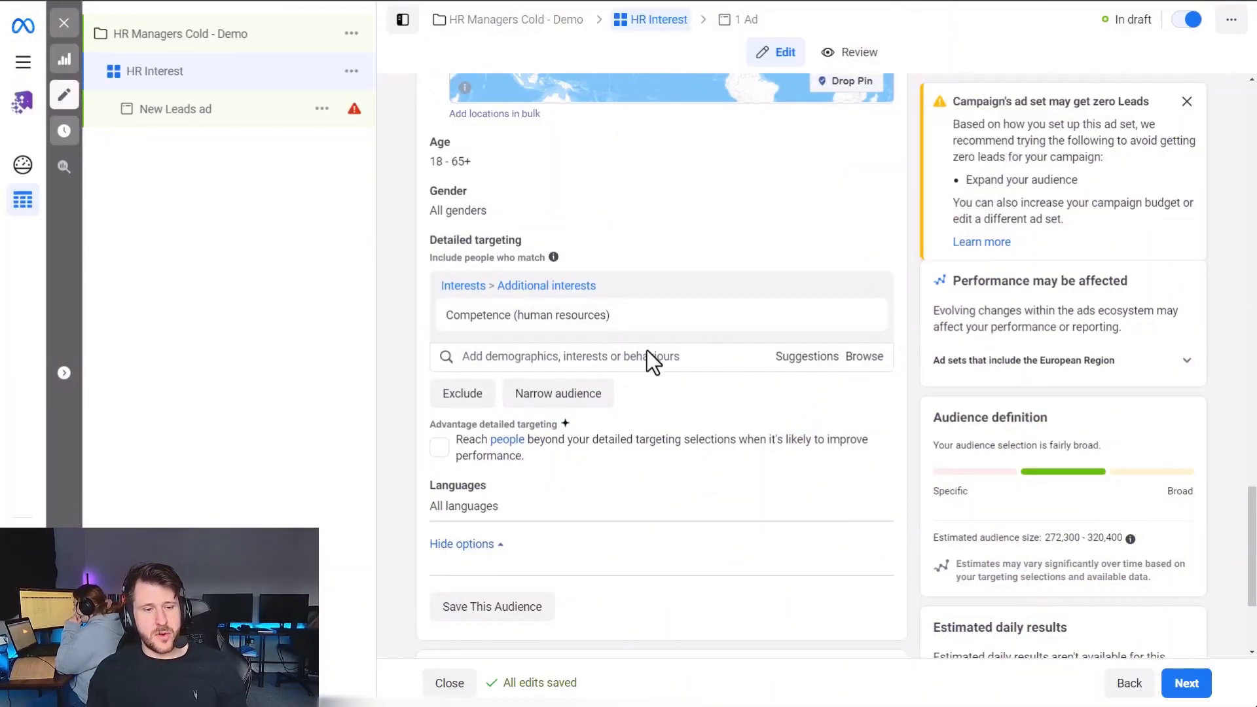
# Switch the HR Interest ad set to manual placements, exclude the Audience Network platform and review the placement list.
pyautogui.scroll(-3, 593, 446)
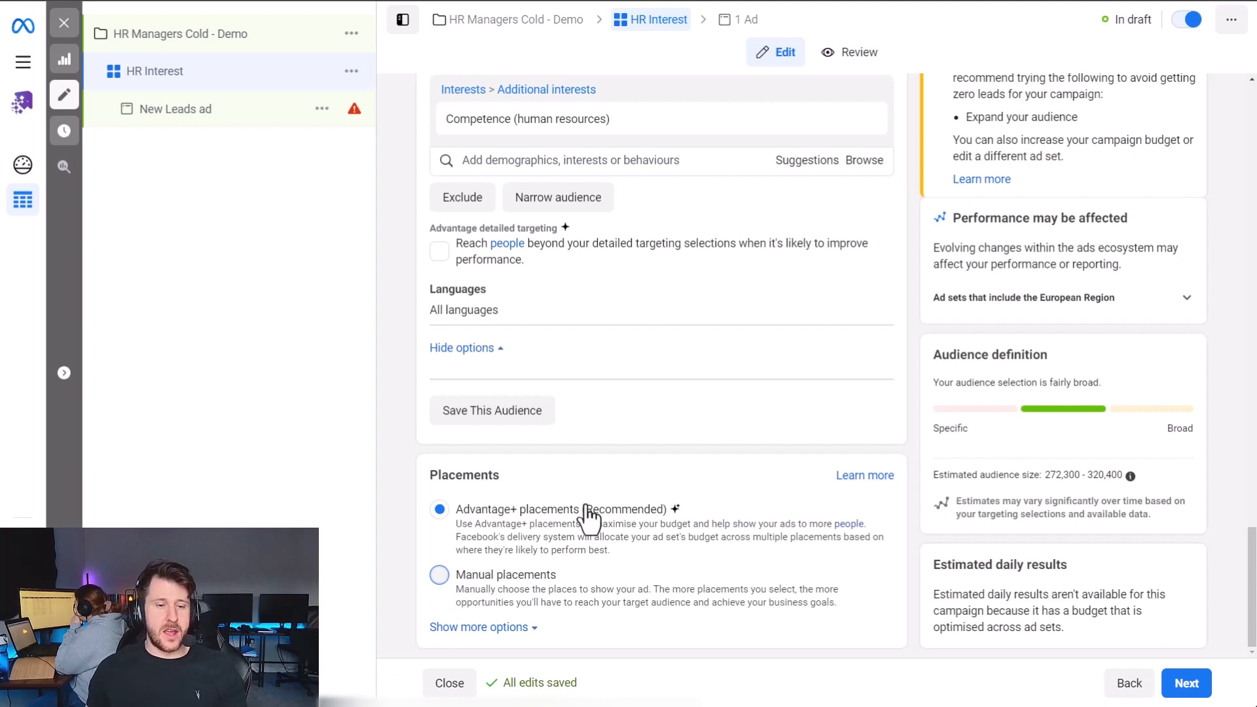
pyautogui.click(517, 576)
pyautogui.scroll(-7, 572, 472)
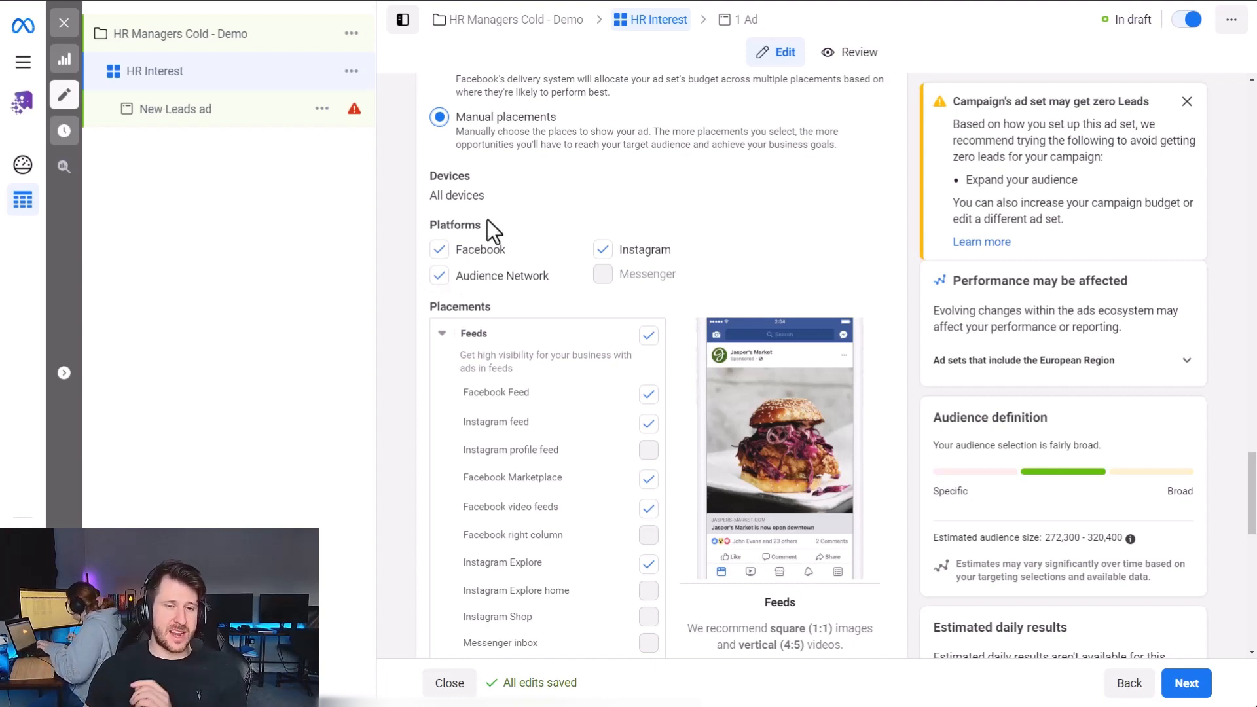
pyautogui.click(437, 278)
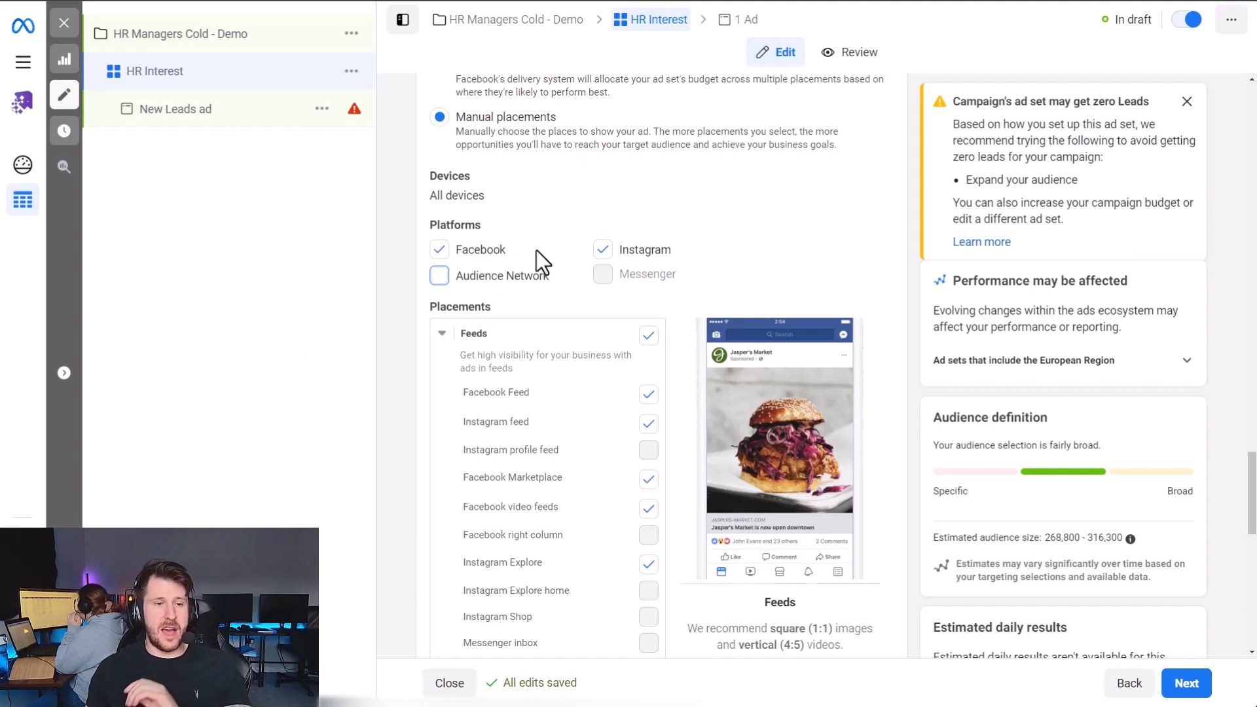
pyautogui.scroll(3, 524, 261)
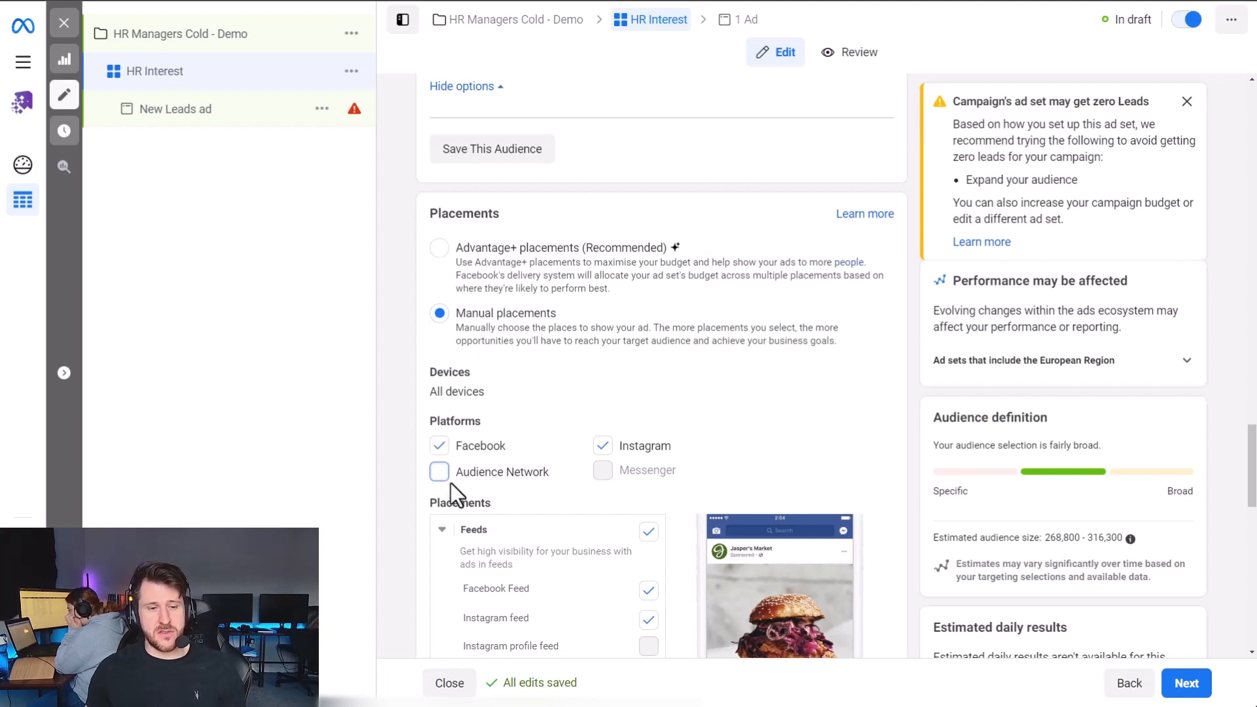
pyautogui.scroll(-10, 532, 458)
pyautogui.scroll(-5, 674, 451)
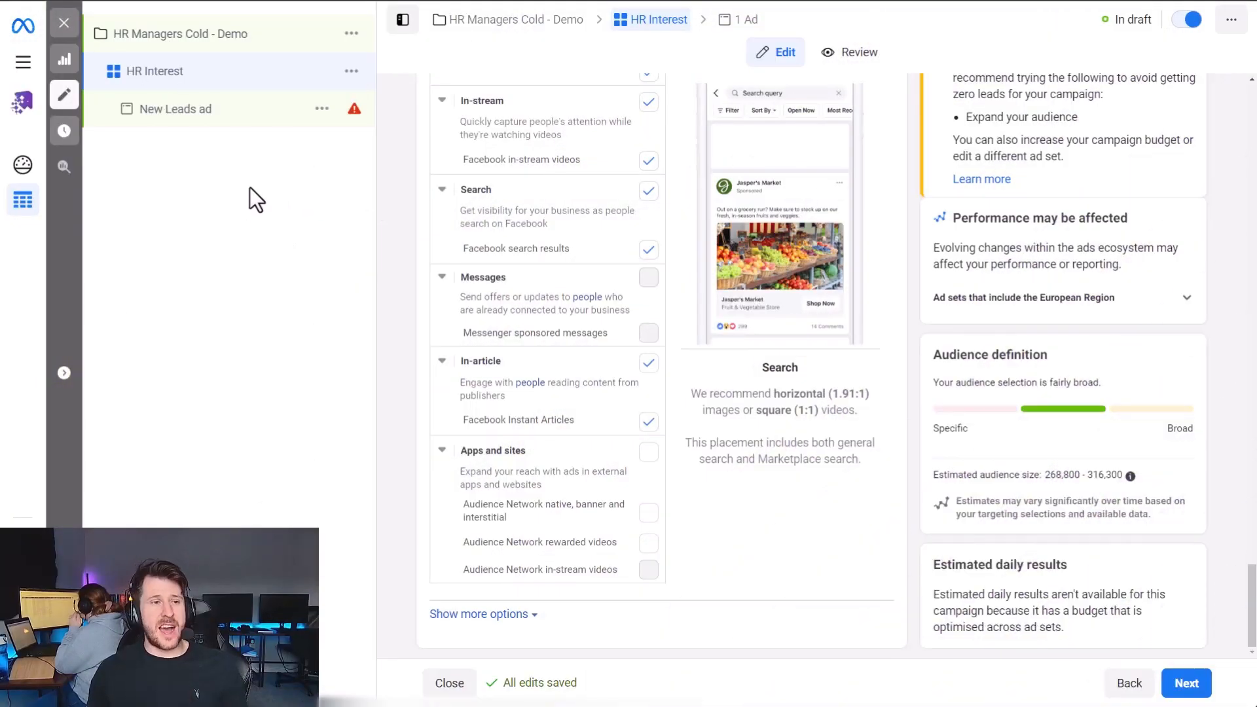
# Open the New Leads ad and set its Instagram account to the advertiser's own marketing profile.
pyautogui.click(177, 116)
pyautogui.click(579, 438)
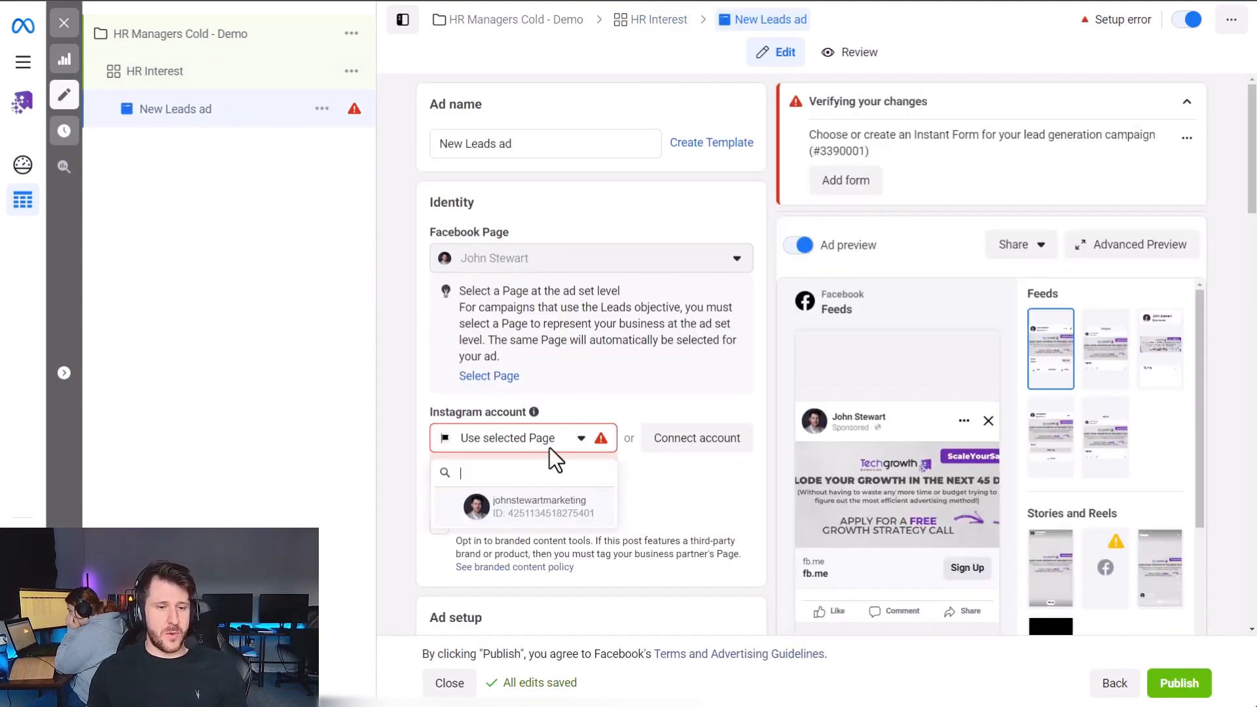
pyautogui.click(528, 521)
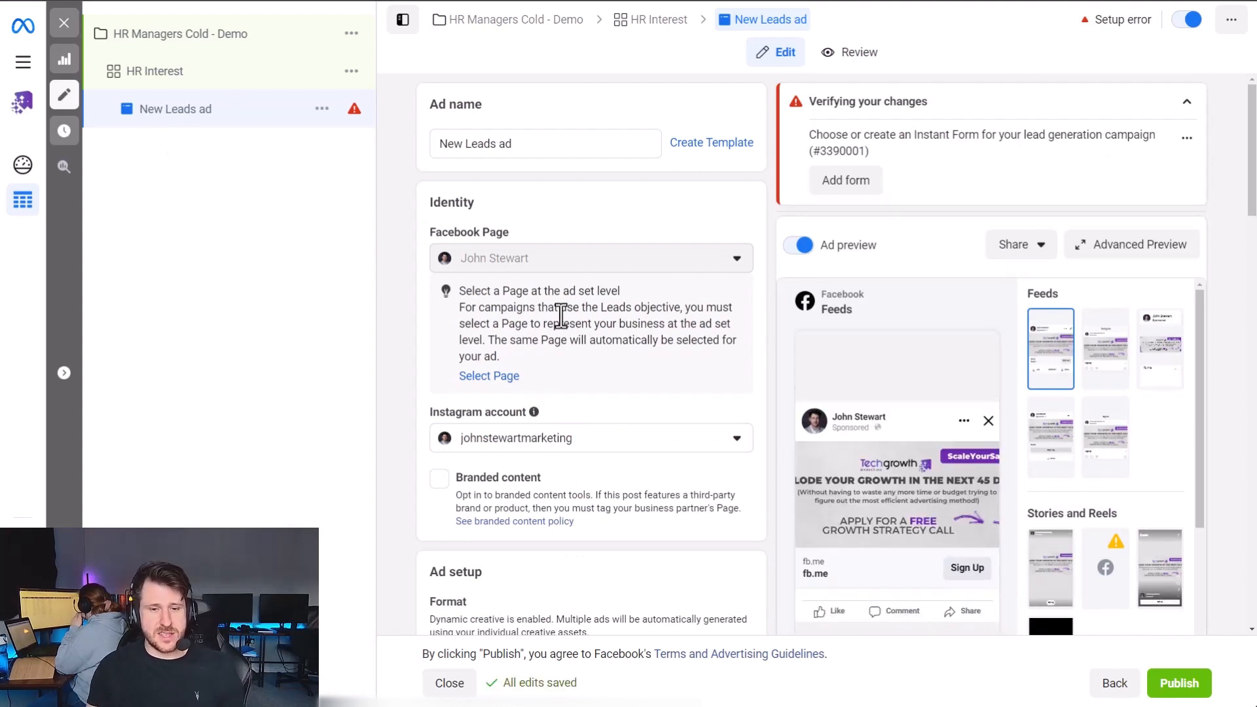
# Rename the New Leads ad as Dynamic Ads 1.
pyautogui.tripleClick(563, 138)
pyautogui.write('Dyn')
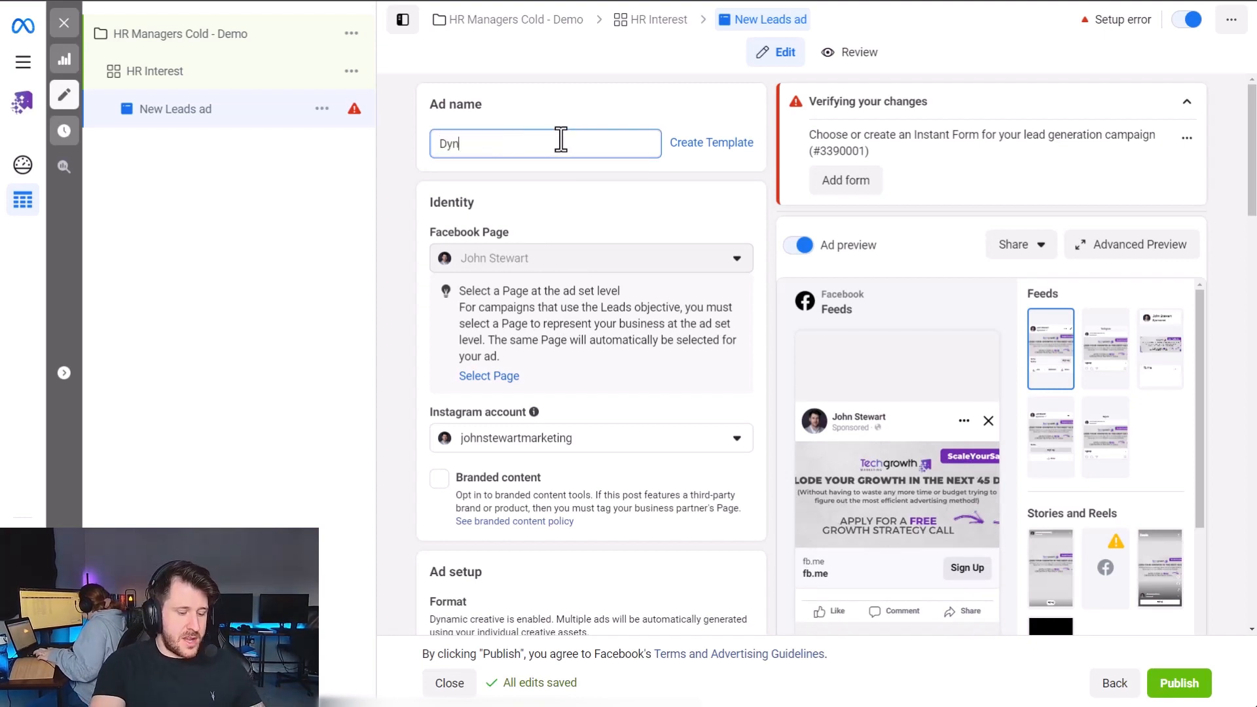
pyautogui.write('amic Ads 1')
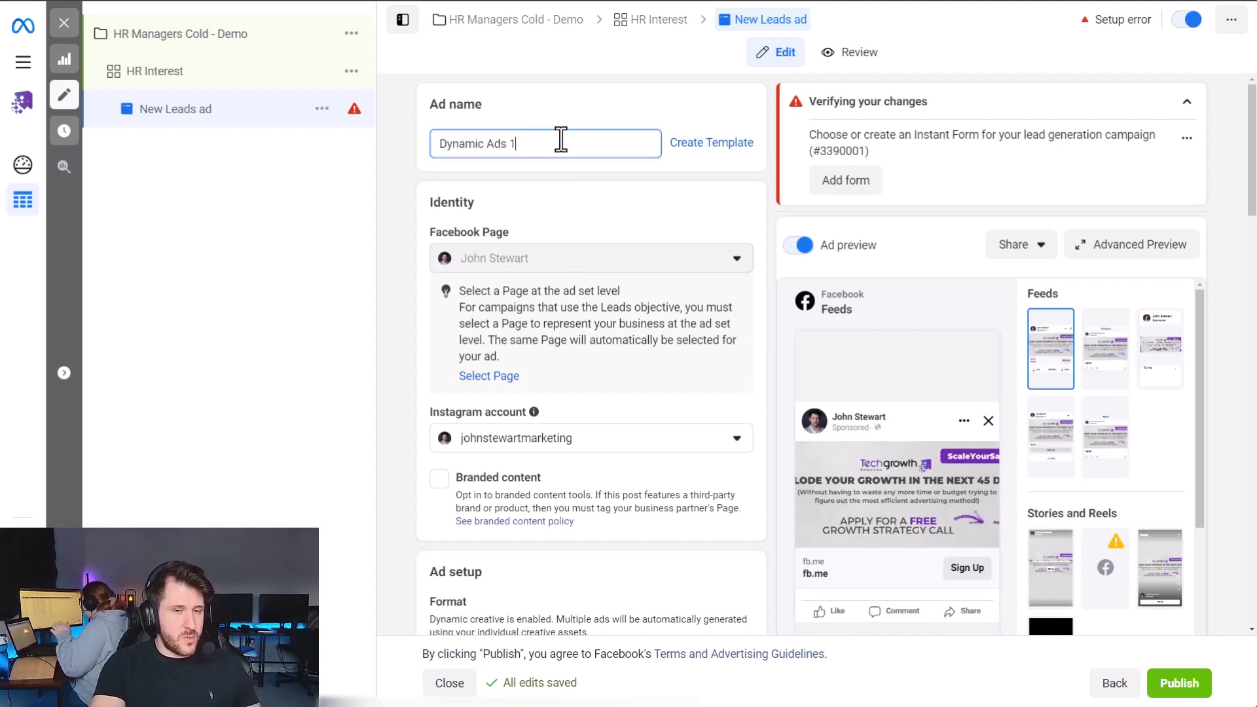
pyautogui.click(405, 234)
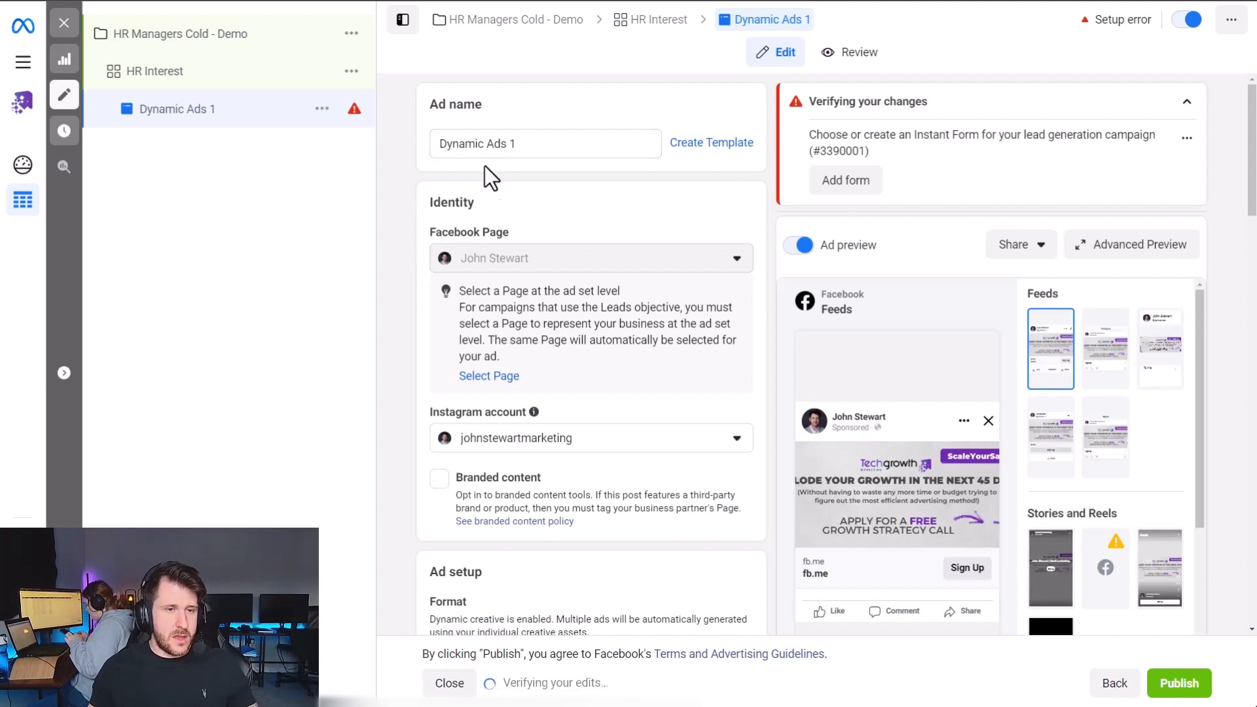
# Turn off multi-advertiser ads in the ad setup of Dynamic Ads 1.
pyautogui.scroll(-5, 542, 159)
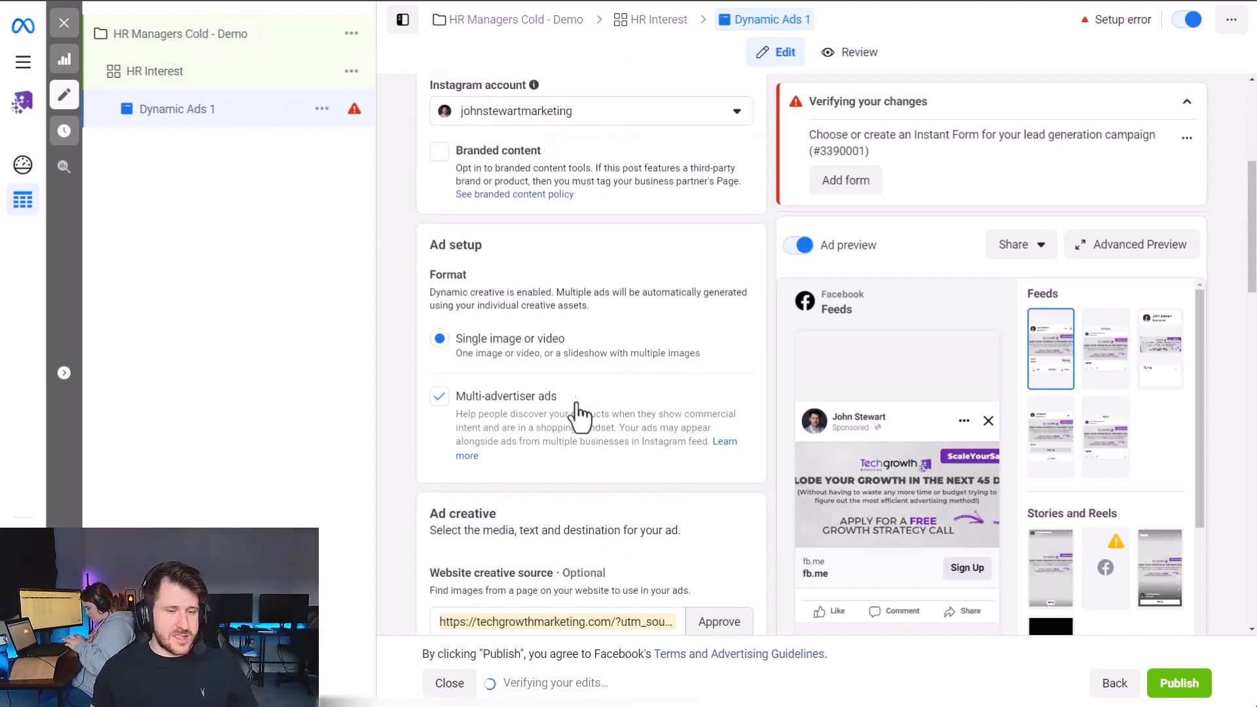
pyautogui.scroll(-1, 564, 379)
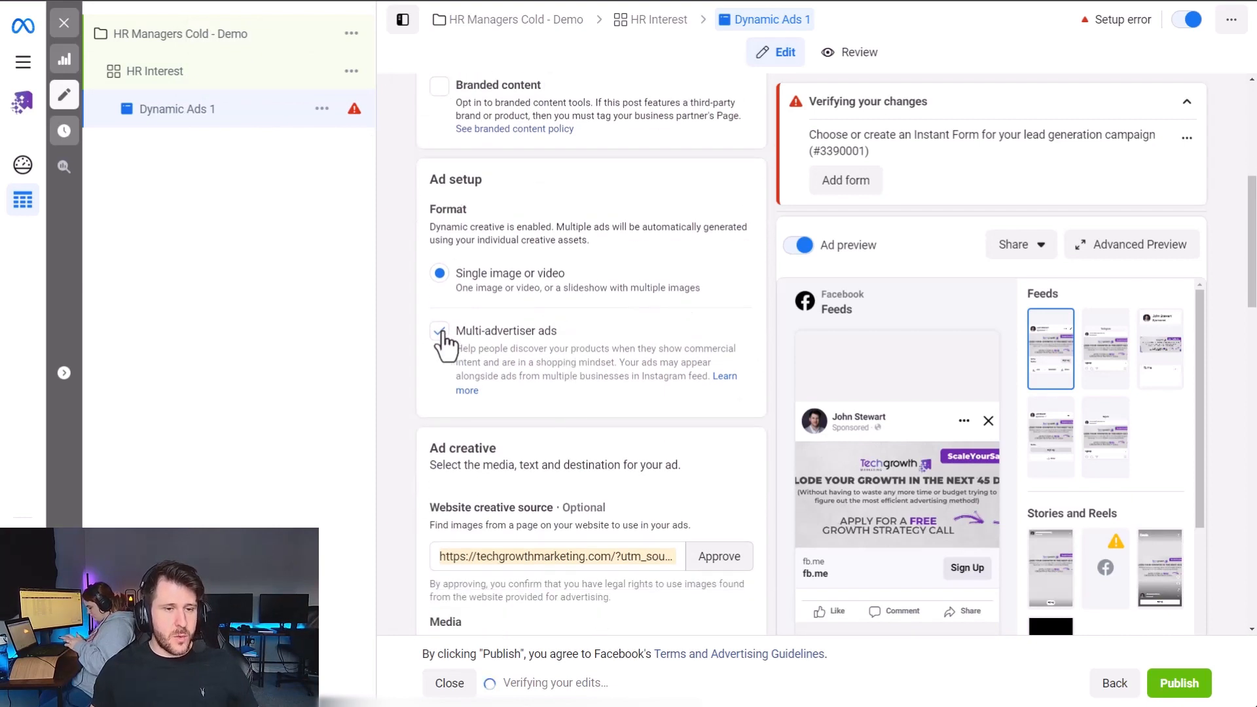
pyautogui.click(440, 331)
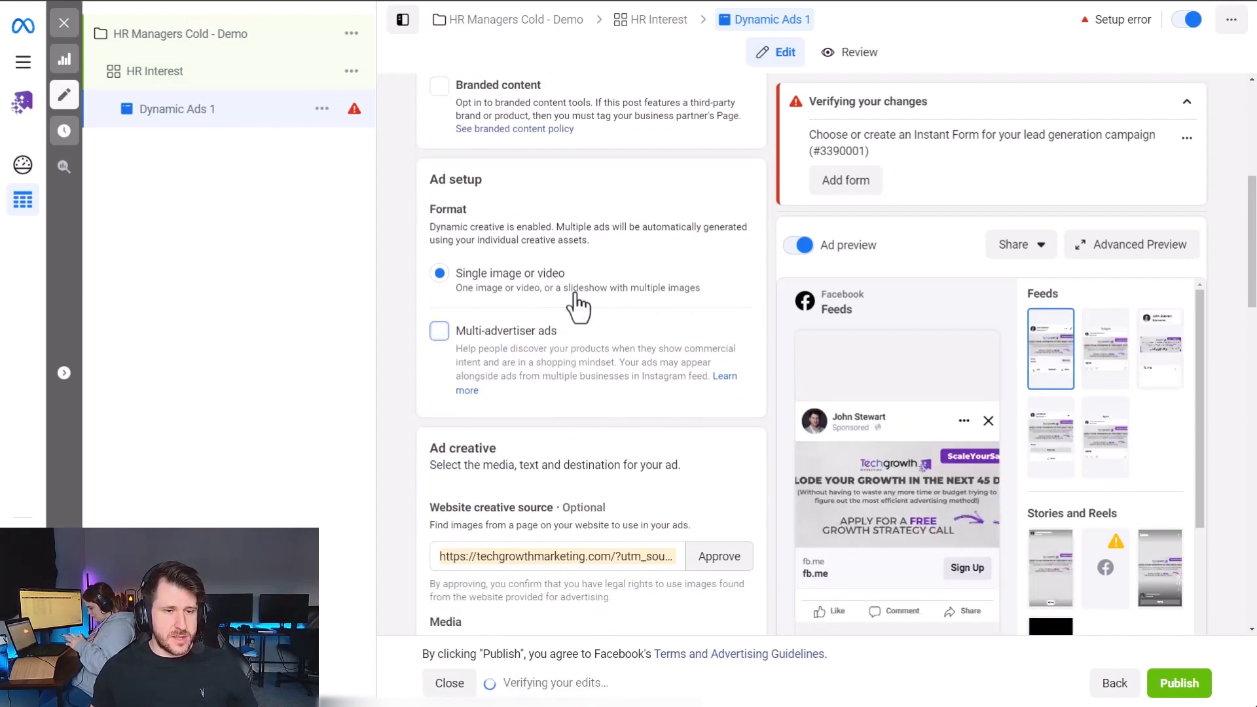
# Upload the two TGM consideration ad images from the computer for the ad creative and view their designs in Canva.
pyautogui.scroll(-2, 576, 306)
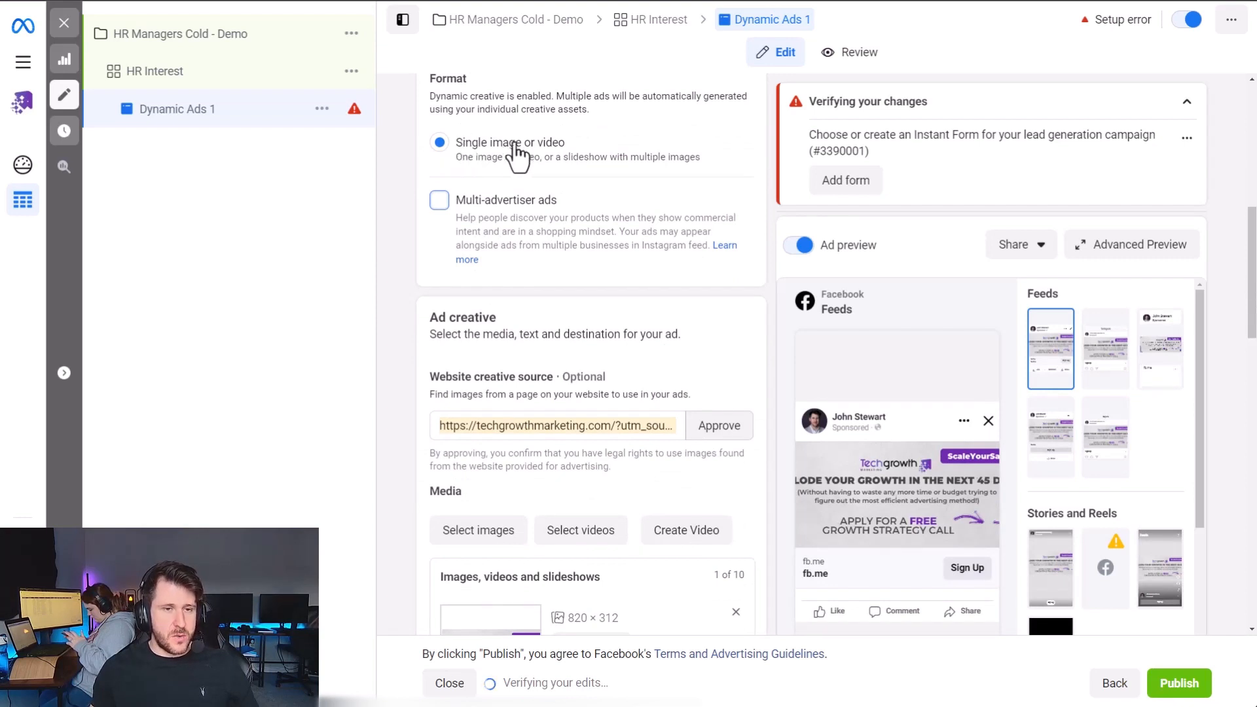
pyautogui.scroll(-2, 573, 222)
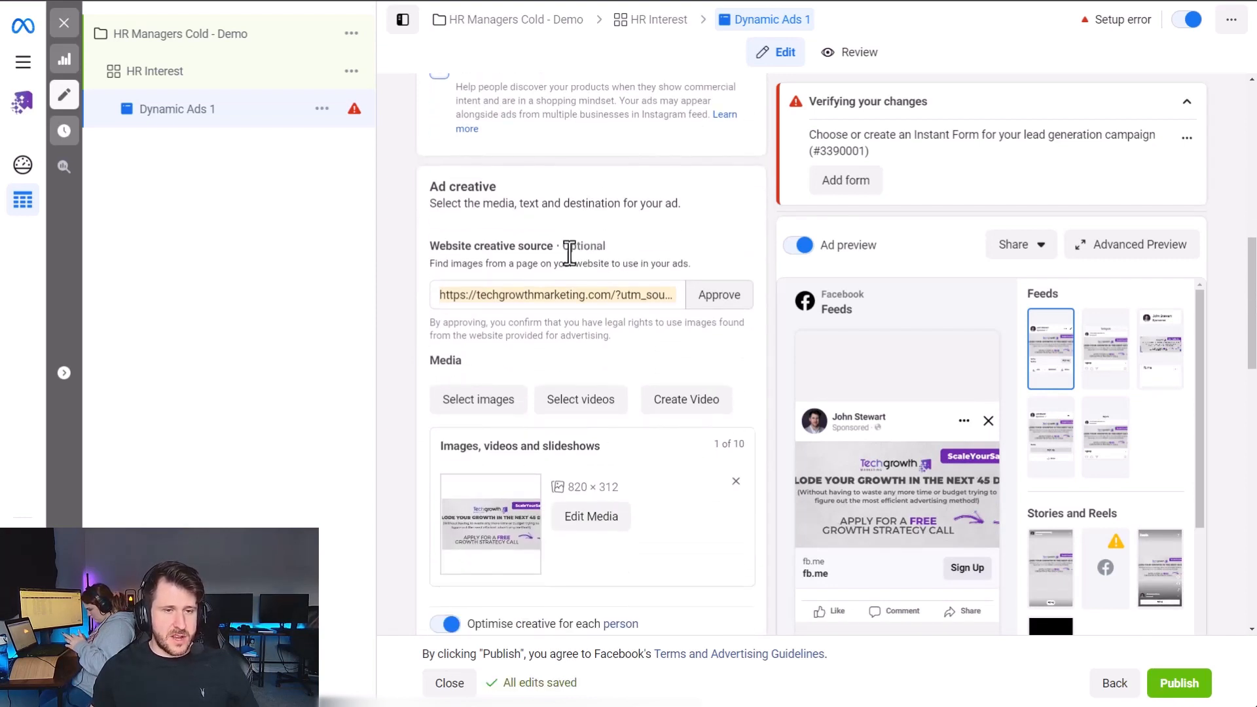
pyautogui.scroll(-3, 520, 308)
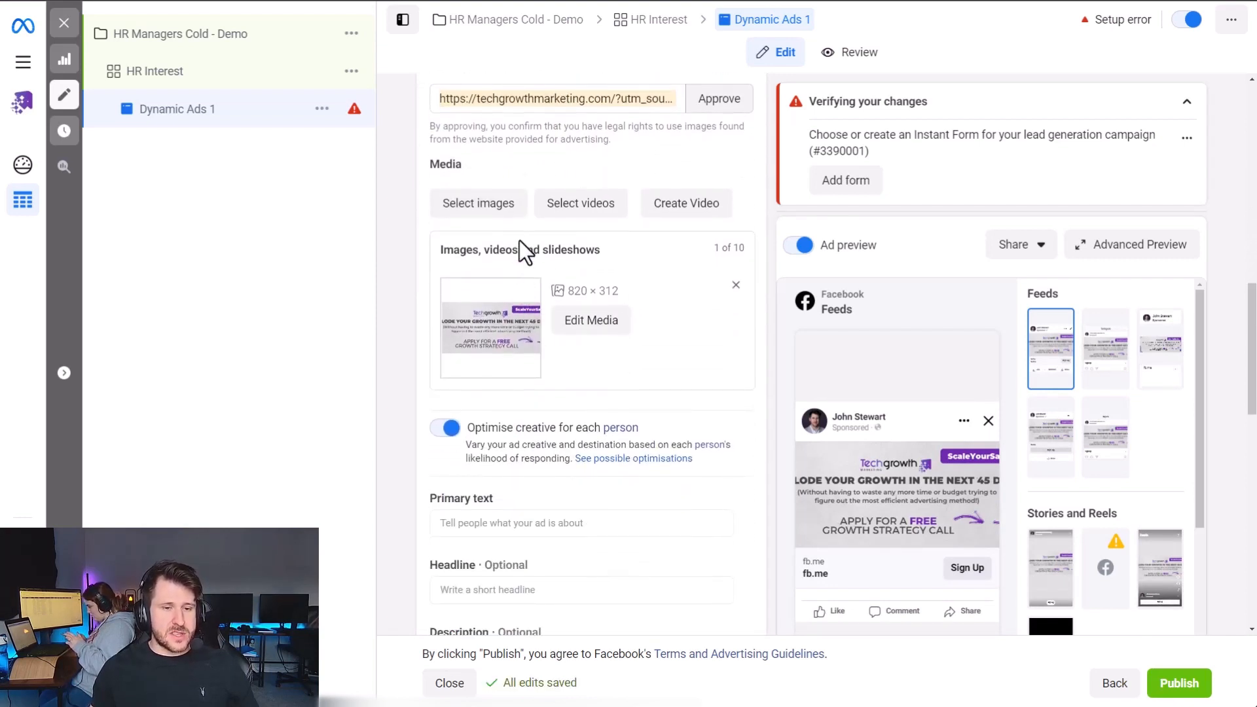
pyautogui.click(484, 207)
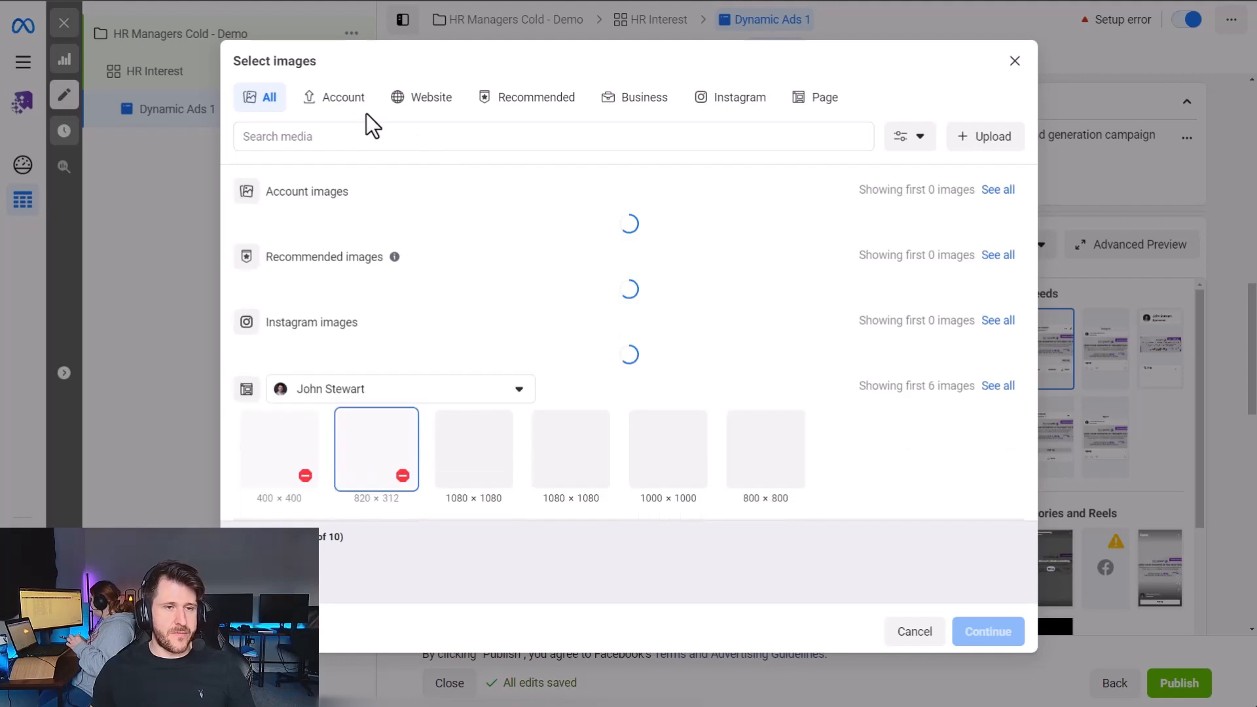
pyautogui.click(988, 134)
pyautogui.doubleClick(177, 76)
pyautogui.click(192, 60)
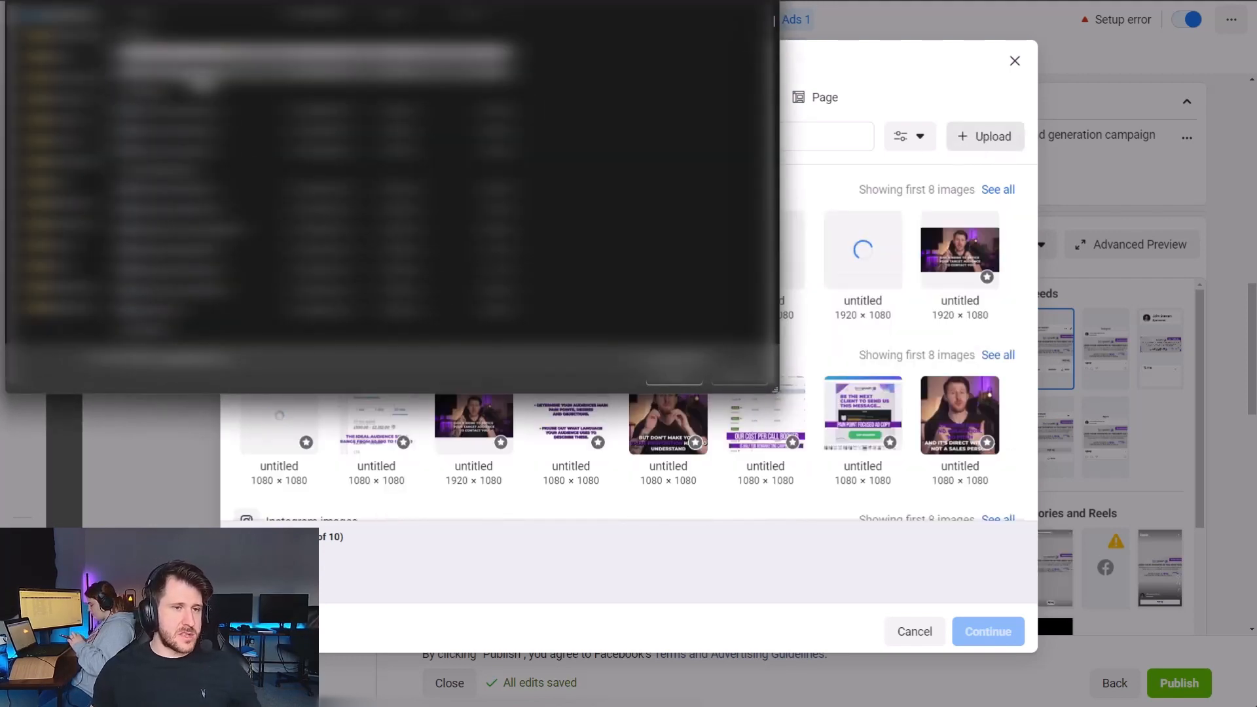
pyautogui.keyDown('ctrl'); pyautogui.click(195, 75); pyautogui.keyUp('ctrl')
pyautogui.click(669, 383)
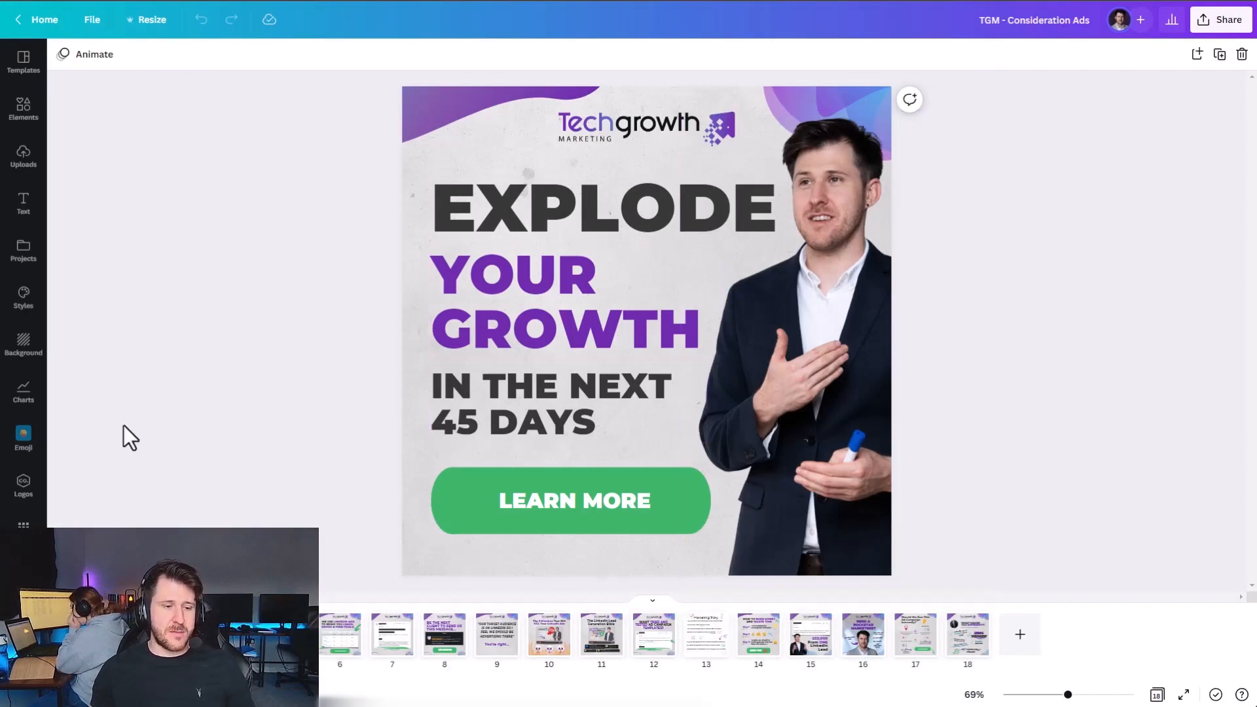
pyautogui.click(131, 634)
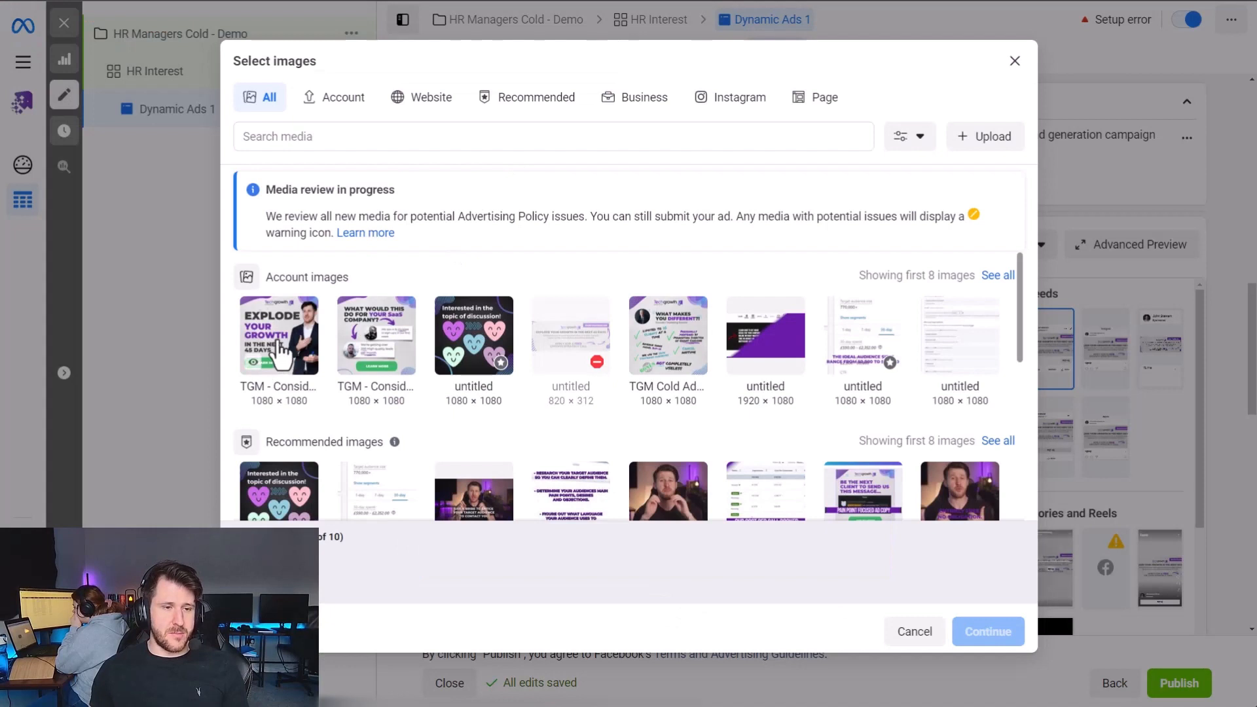
# Add the uploaded "Explode your growth" and "What would this do for your SaaS company?" images to the ad's media.
pyautogui.click(278, 353)
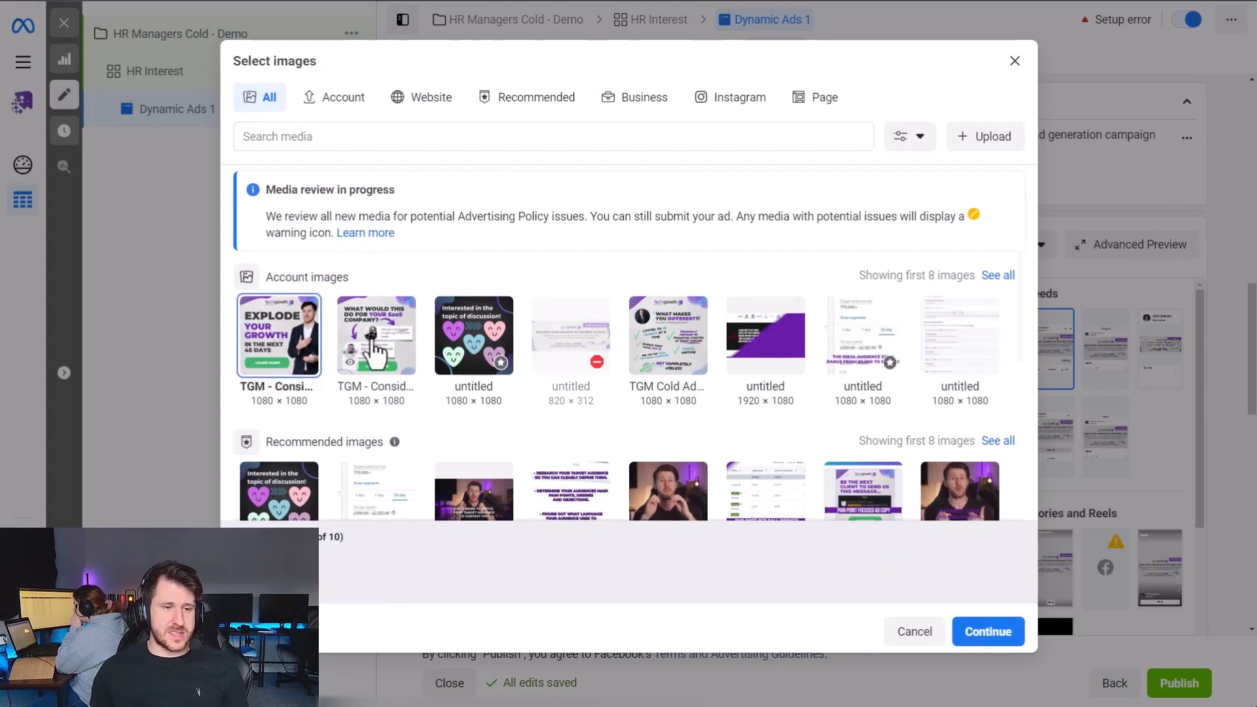
pyautogui.click(374, 353)
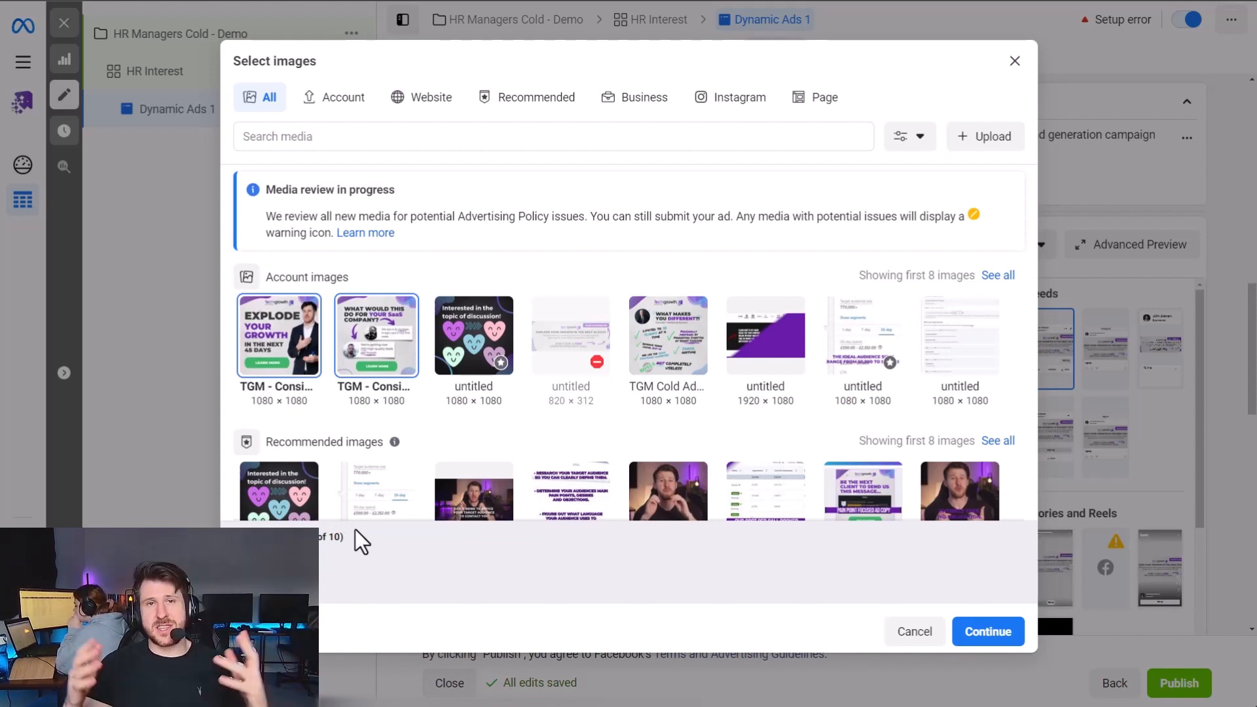
pyautogui.click(995, 635)
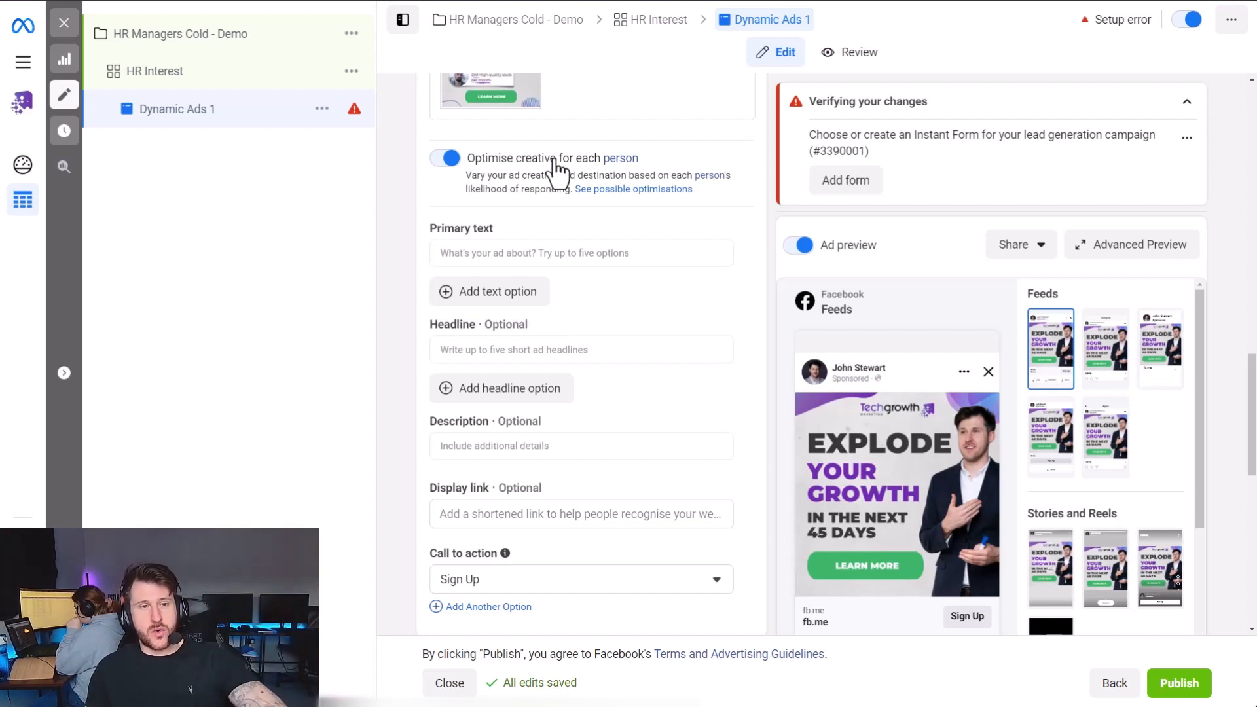
pyautogui.scroll(3, 492, 201)
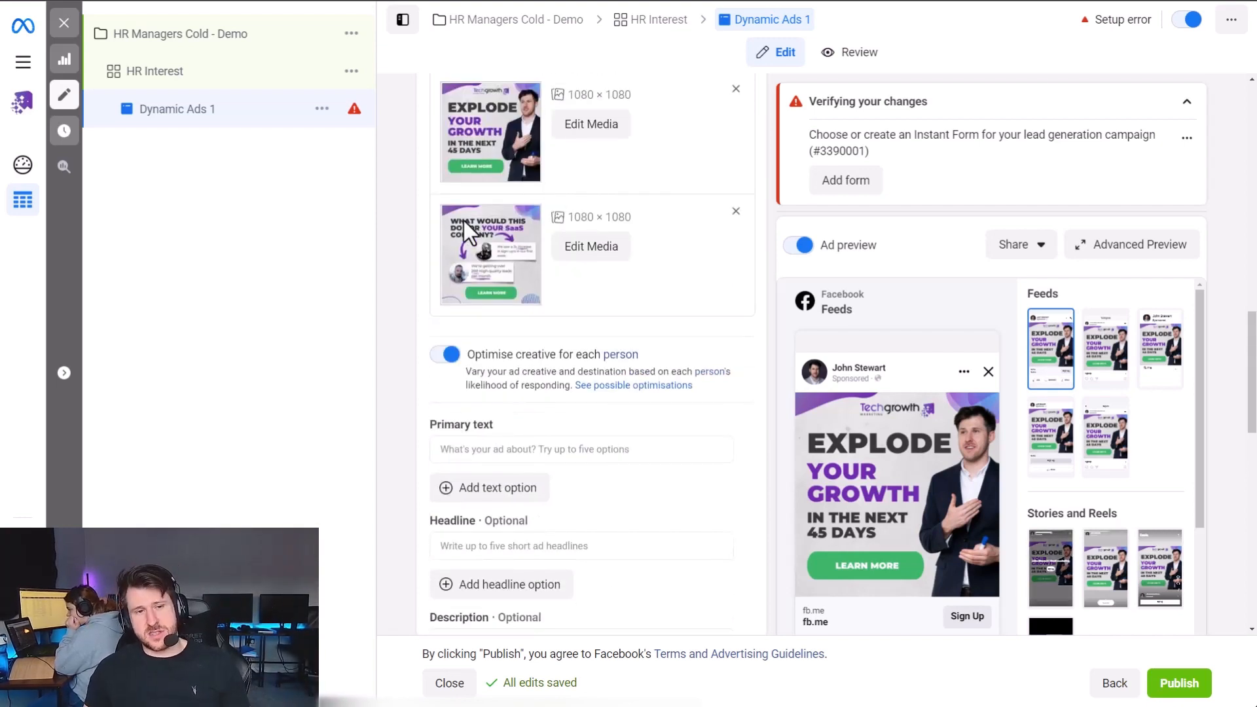